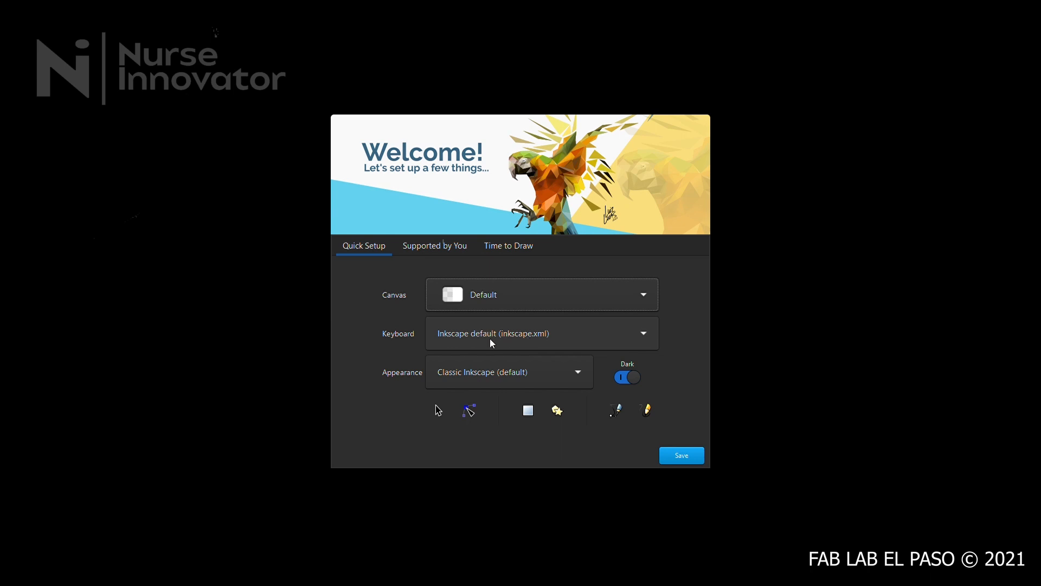
# - Review the appearance options and the project support information in the welcome window
pyautogui.click(528, 378)
pyautogui.click(528, 379)
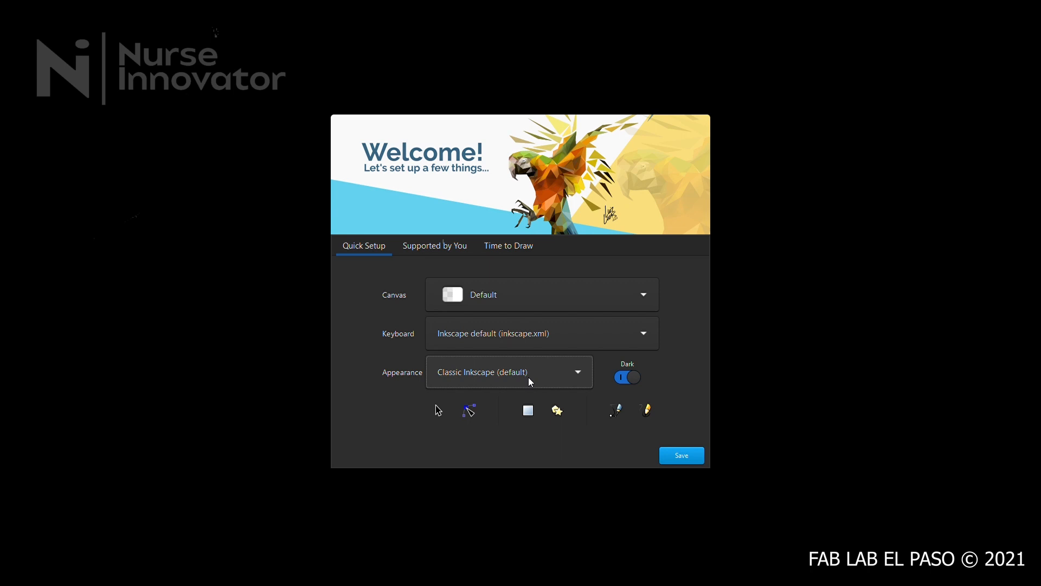
pyautogui.click(429, 250)
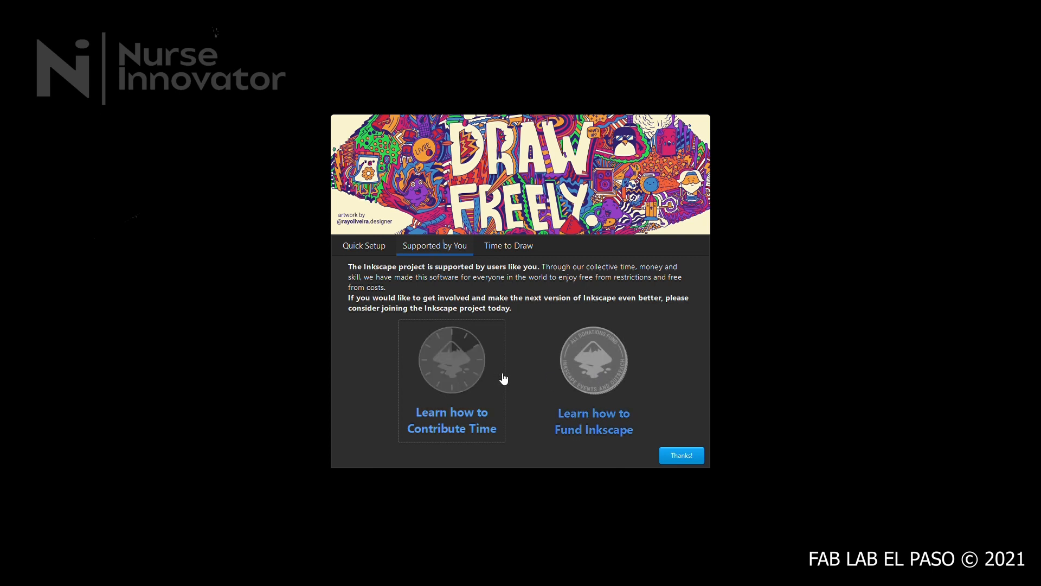
# - Browse the Print, Screen, Video and Social document templates, and create a new blank document
pyautogui.click(526, 249)
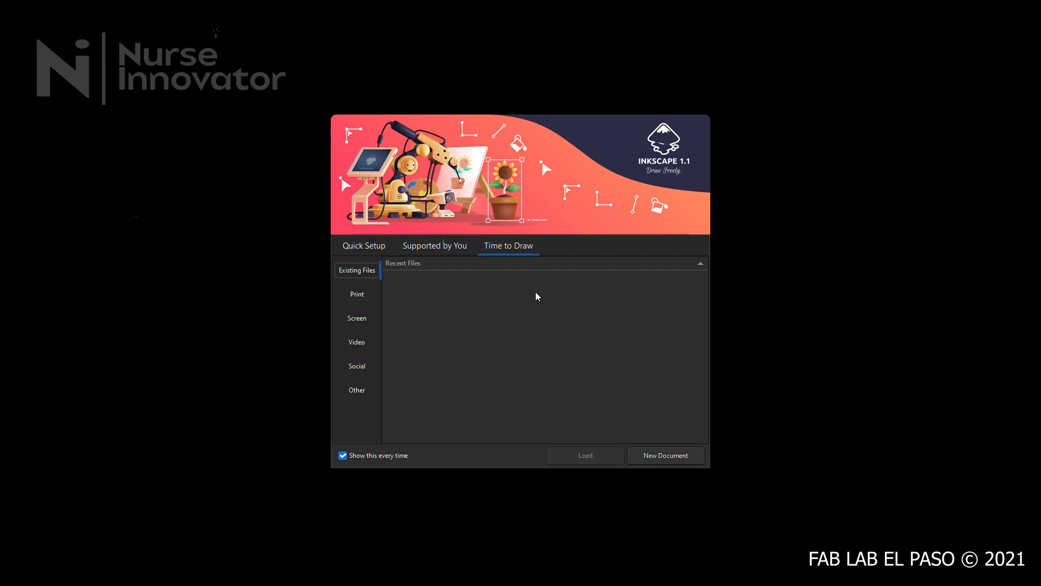
pyautogui.click(374, 295)
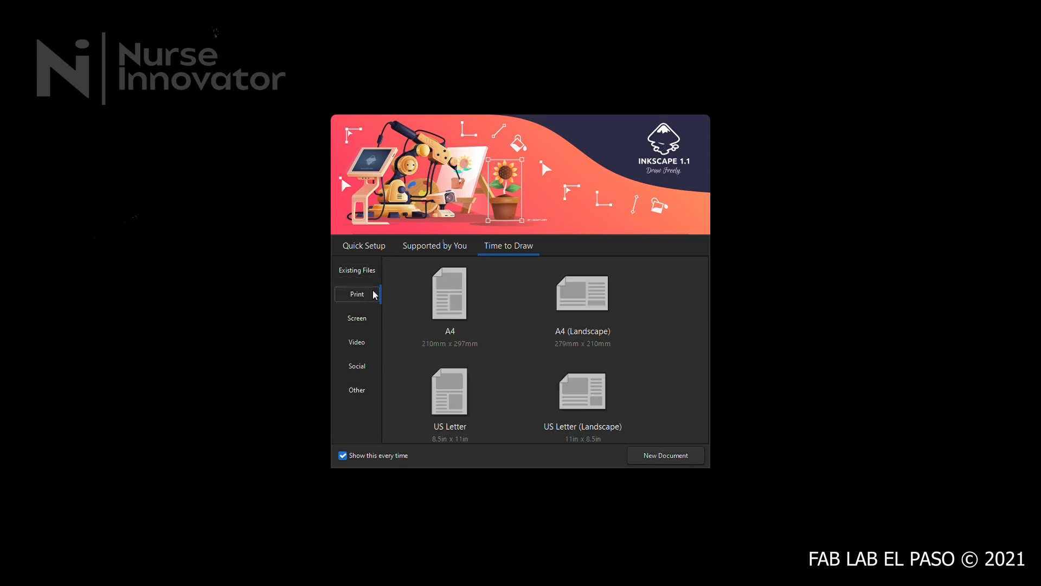
pyautogui.click(371, 320)
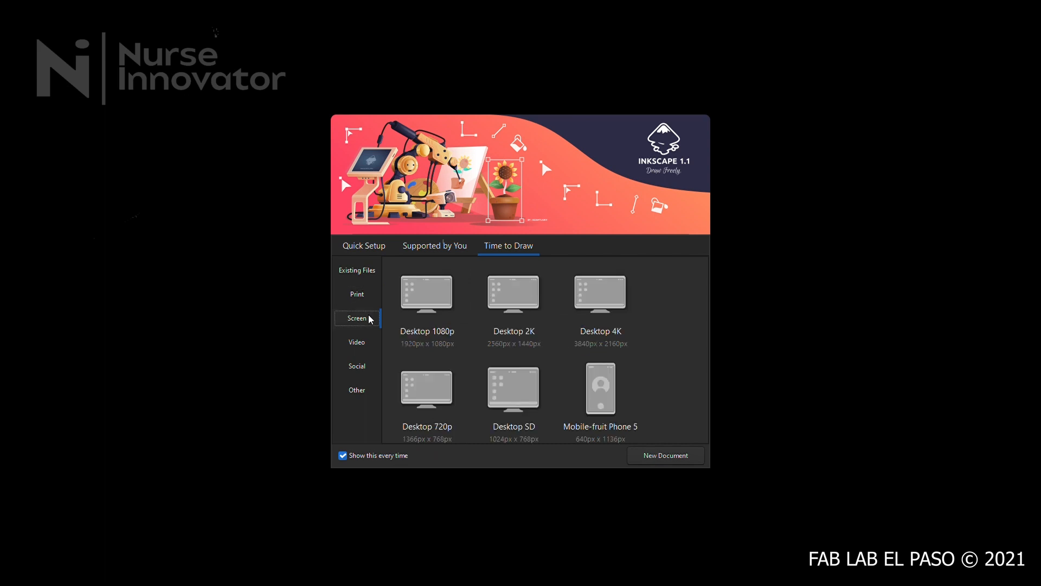
pyautogui.click(363, 346)
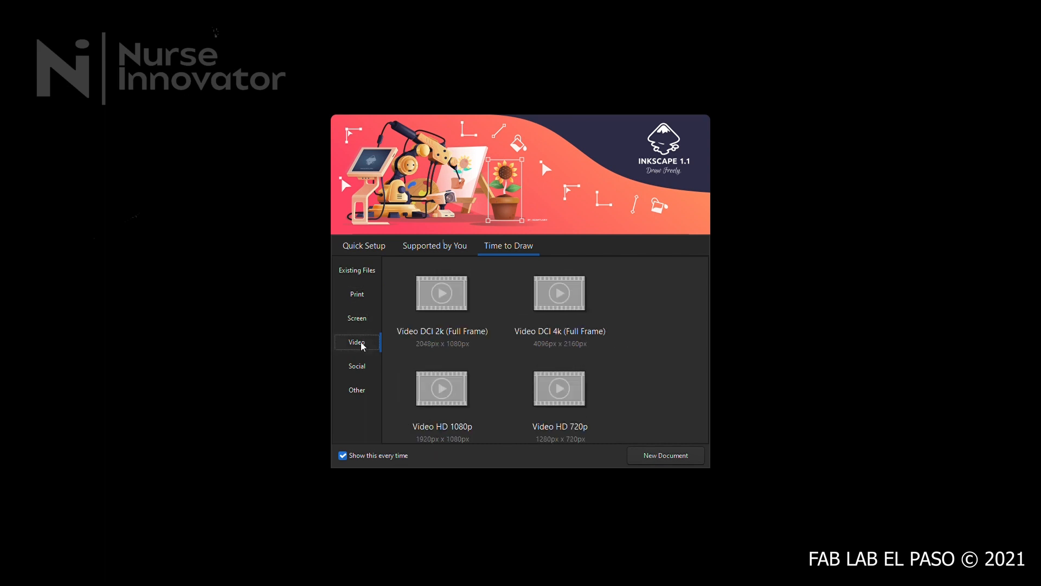
pyautogui.click(368, 370)
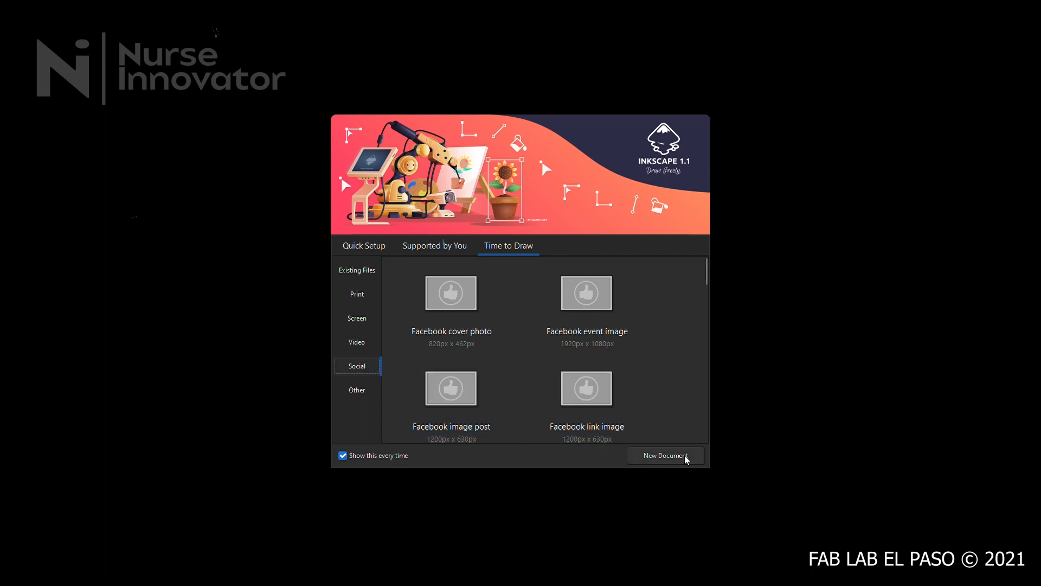
pyautogui.click(665, 456)
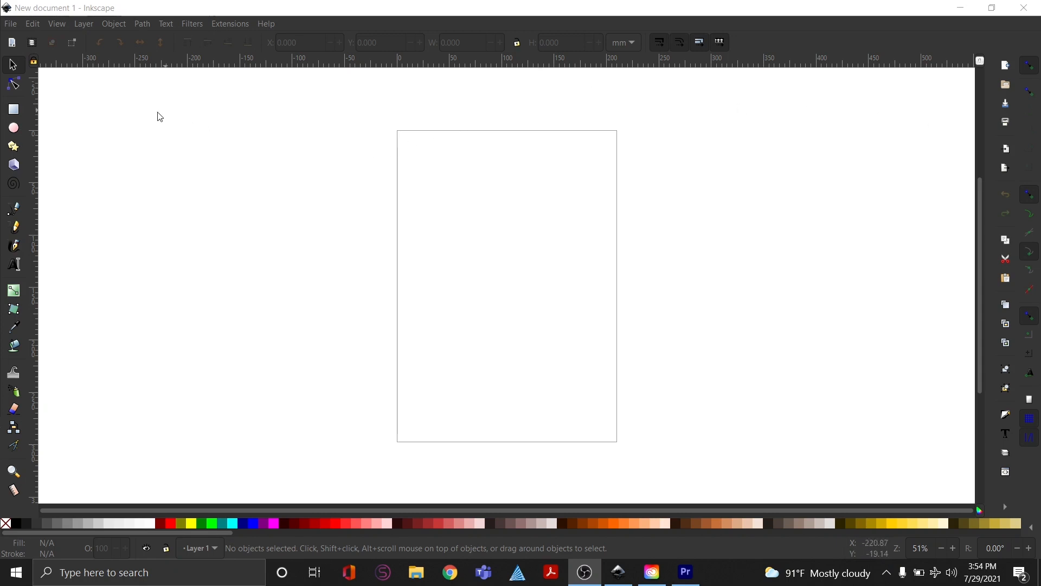
# - Save the document under a new name, entering MyFirstDesign_0.1 as the file name
pyautogui.click(11, 29)
pyautogui.click(11, 27)
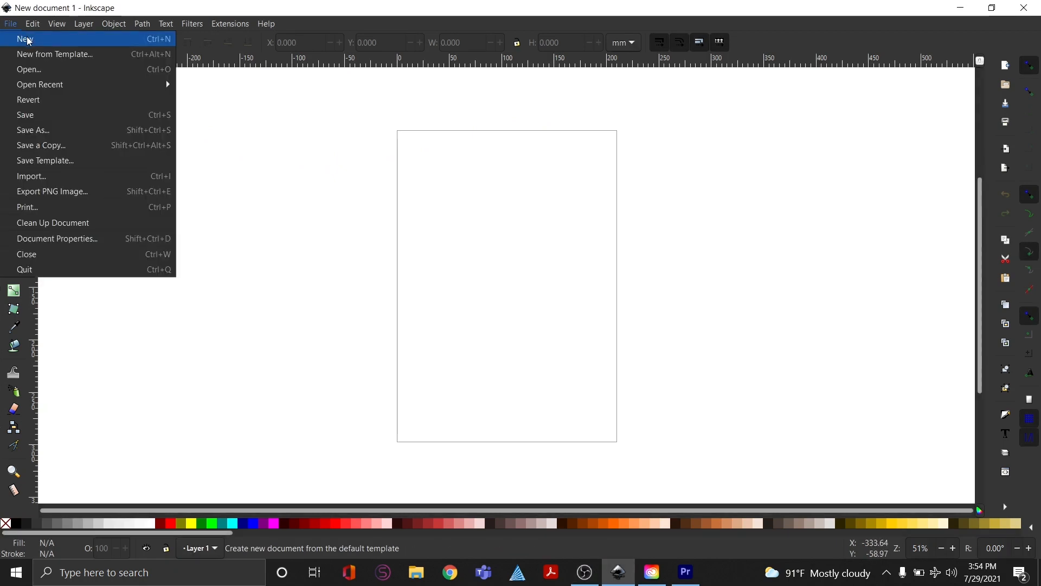
pyautogui.click(93, 130)
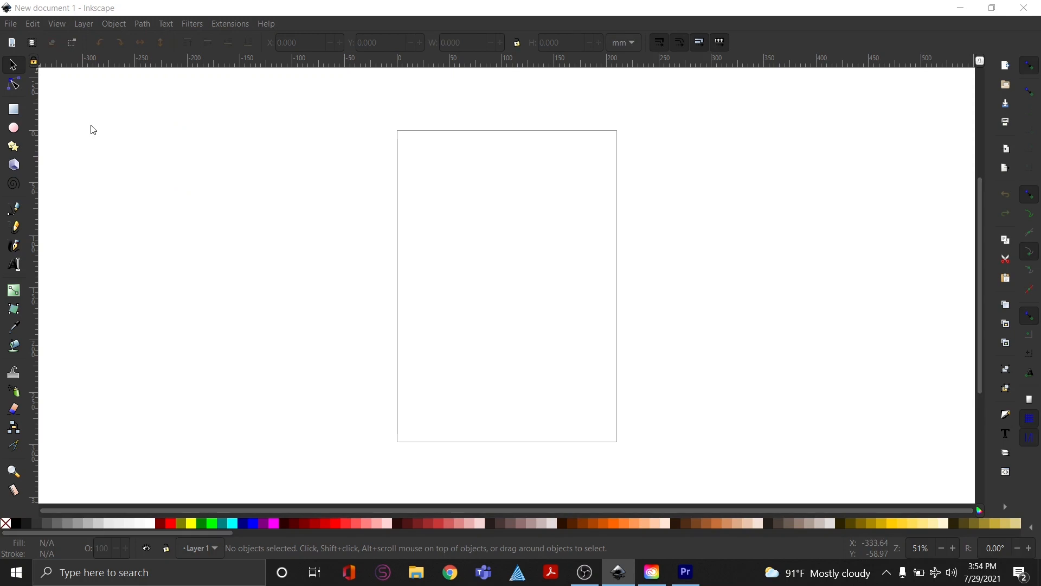
pyautogui.write('M')
pyautogui.press('capslock')
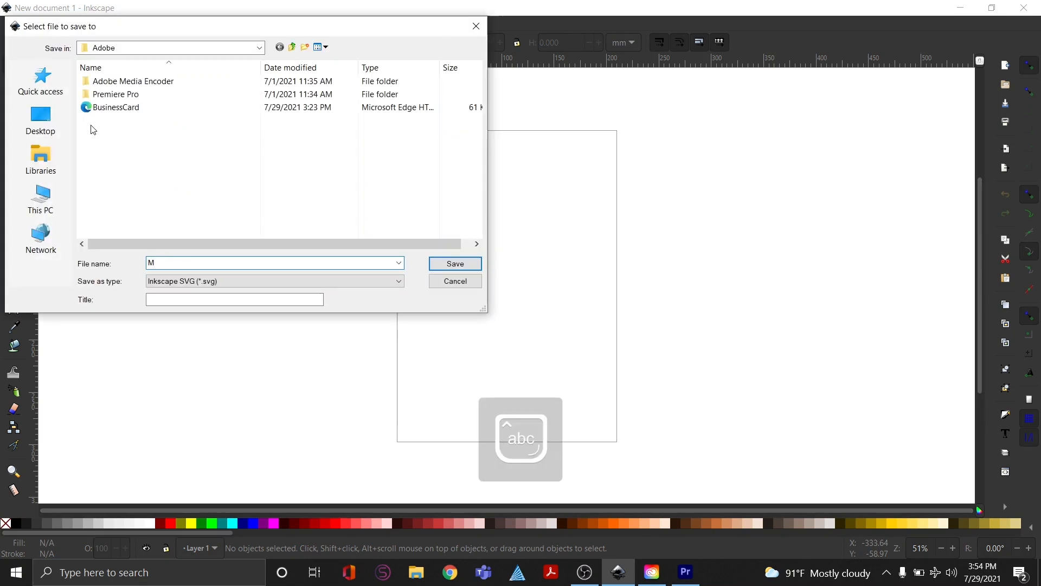
pyautogui.write('y')
pyautogui.press('capslock')
pyautogui.write('F')
pyautogui.press('capslock')
pyautogui.write('irst')
pyautogui.press('capslock')
pyautogui.write('D')
pyautogui.press('capslock')
pyautogui.write('esign_0.1')
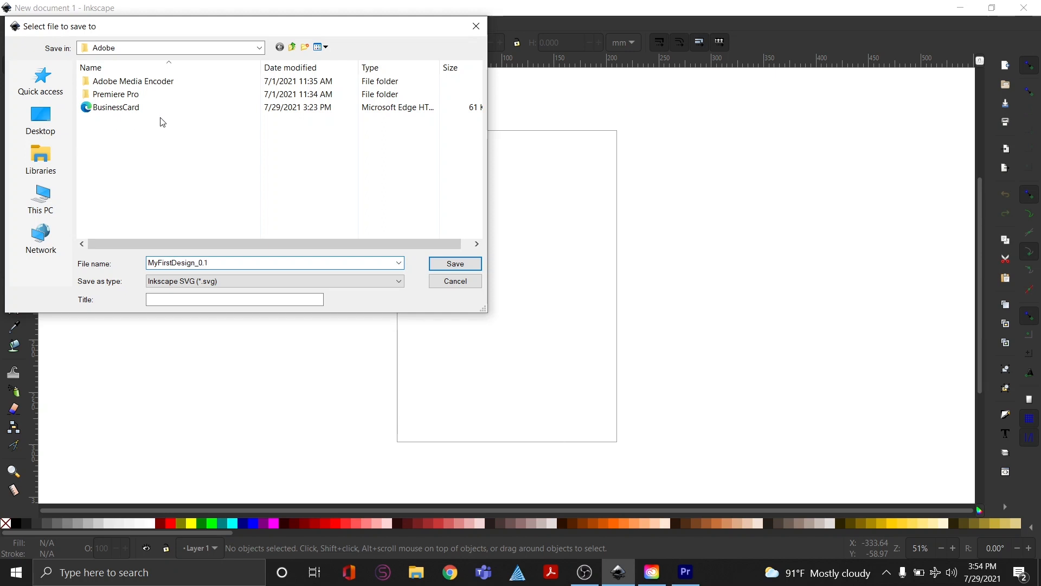
# - Choose the Documents library as the location and save the file there as Inkscape SVG
pyautogui.click(49, 160)
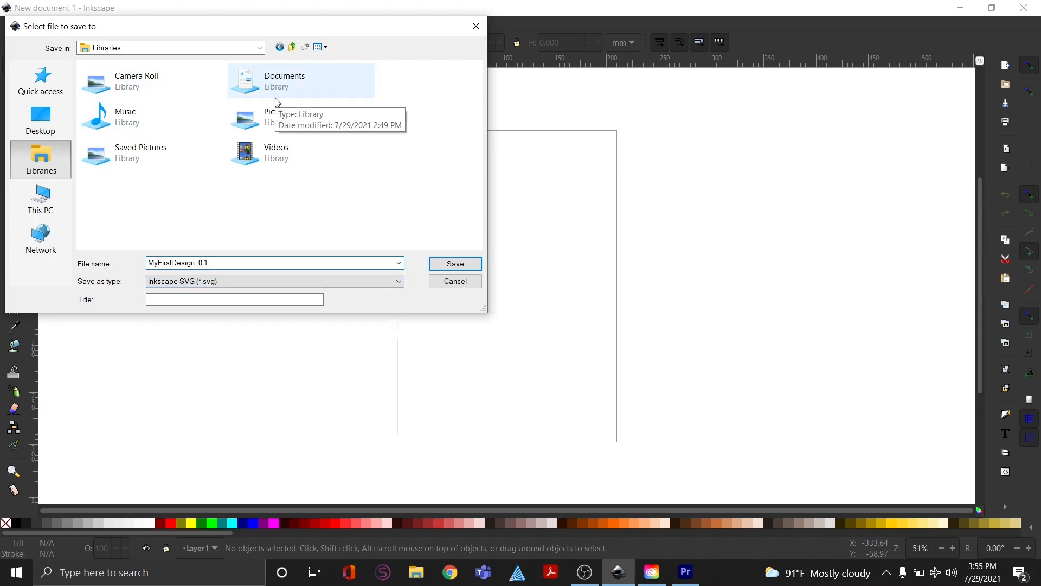
pyautogui.click(337, 93)
pyautogui.click(453, 264)
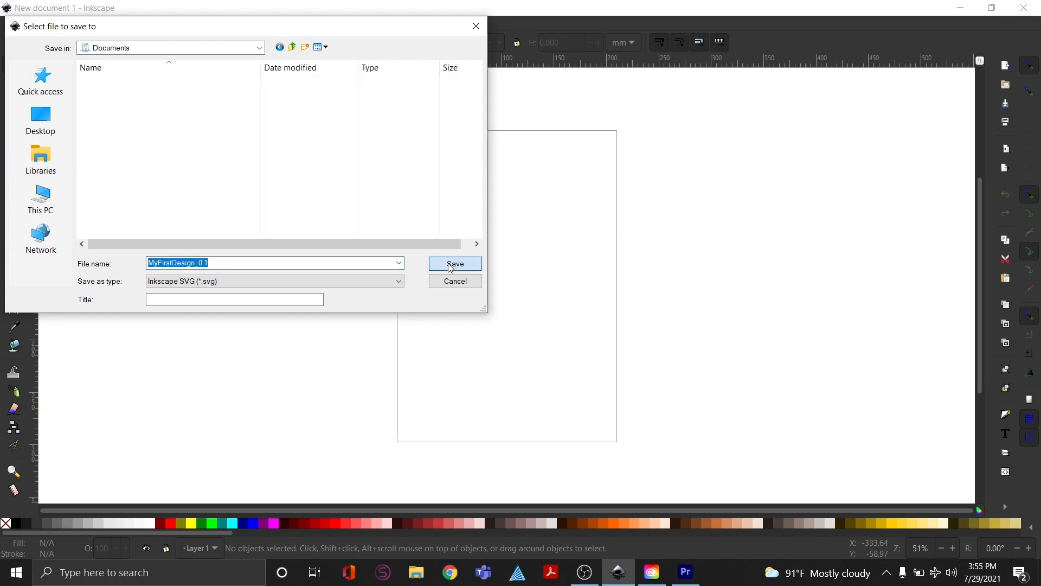
pyautogui.click(449, 267)
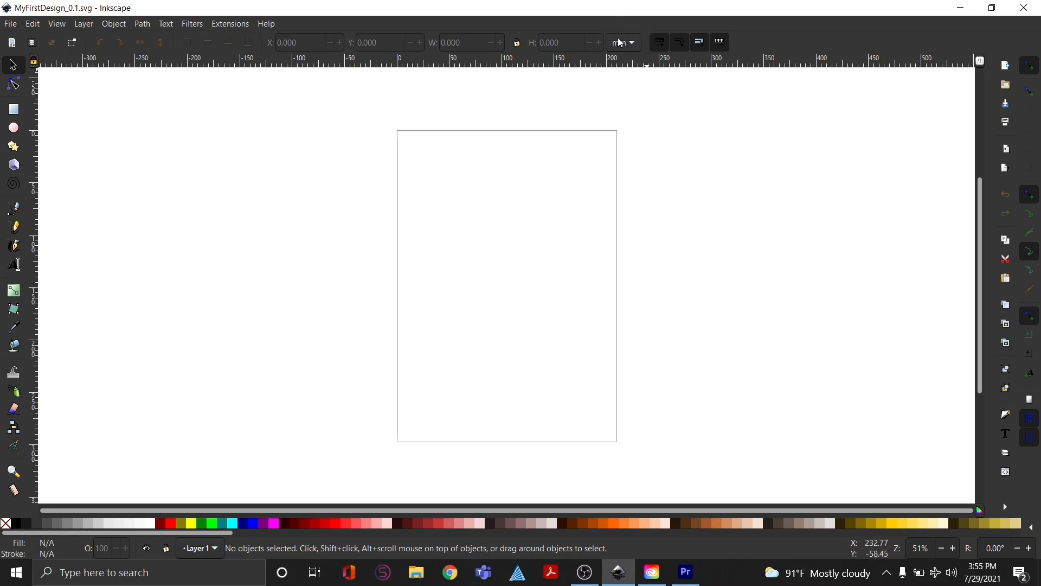
# - Change the selection measurement unit to inches
pyautogui.click(636, 44)
pyautogui.scroll(2, 638, 49)
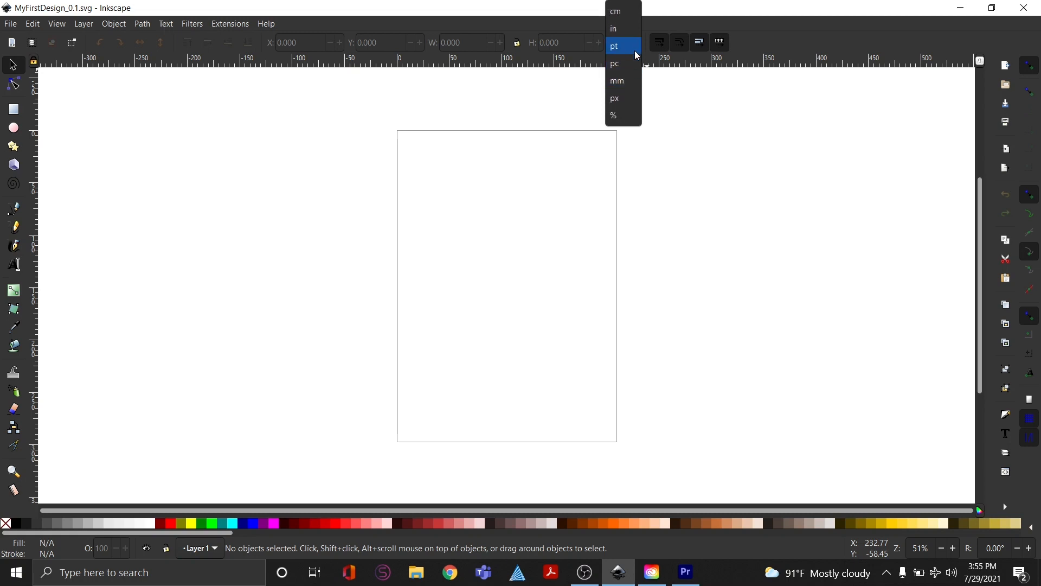
pyautogui.click(633, 27)
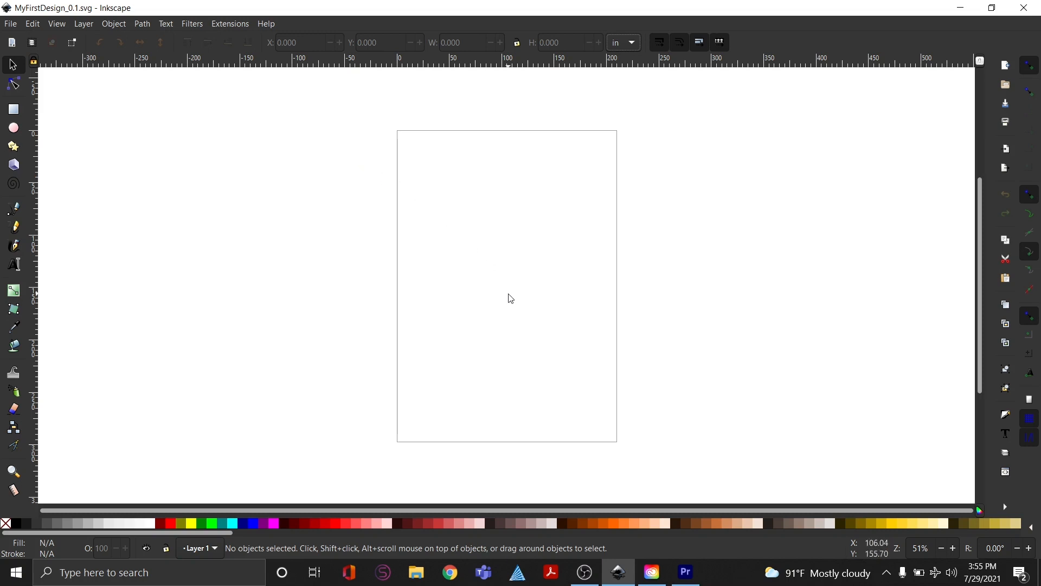
# - Open the program preferences, view the Interface settings, and close them without changes
pyautogui.click(1006, 507)
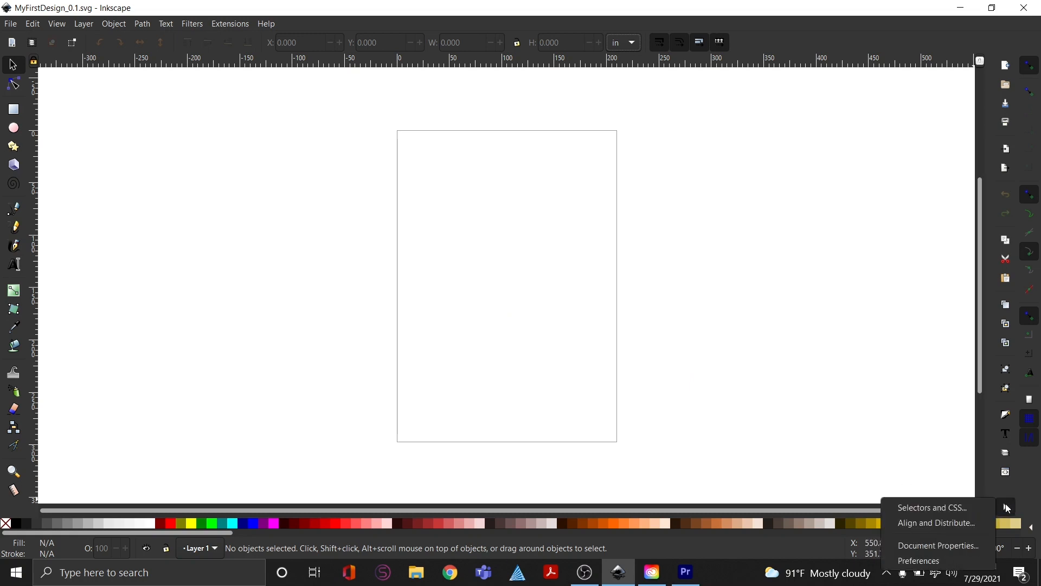
pyautogui.click(941, 567)
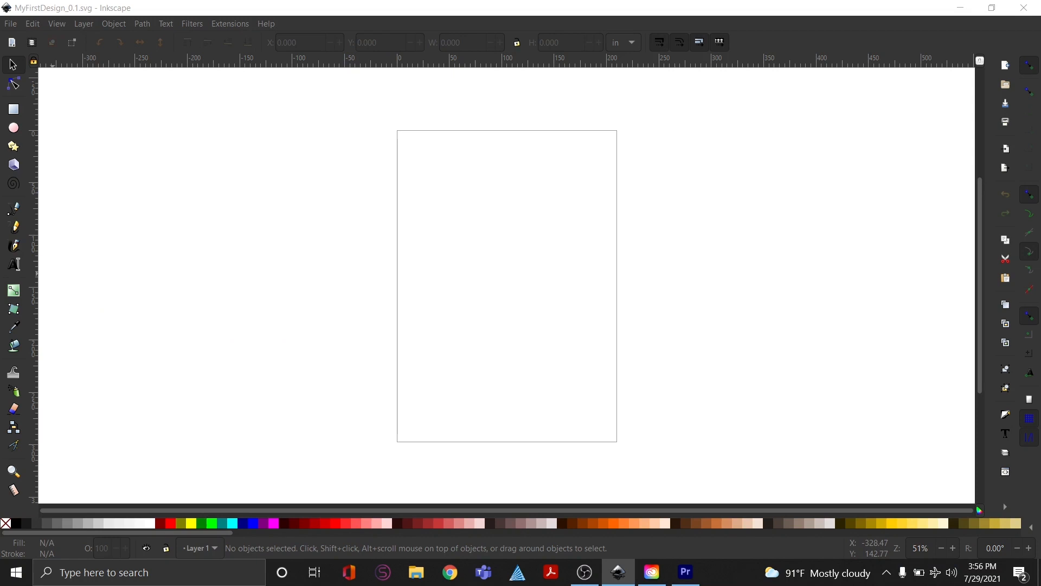
pyautogui.moveTo(0, 63); pyautogui.dragTo(472, 66)
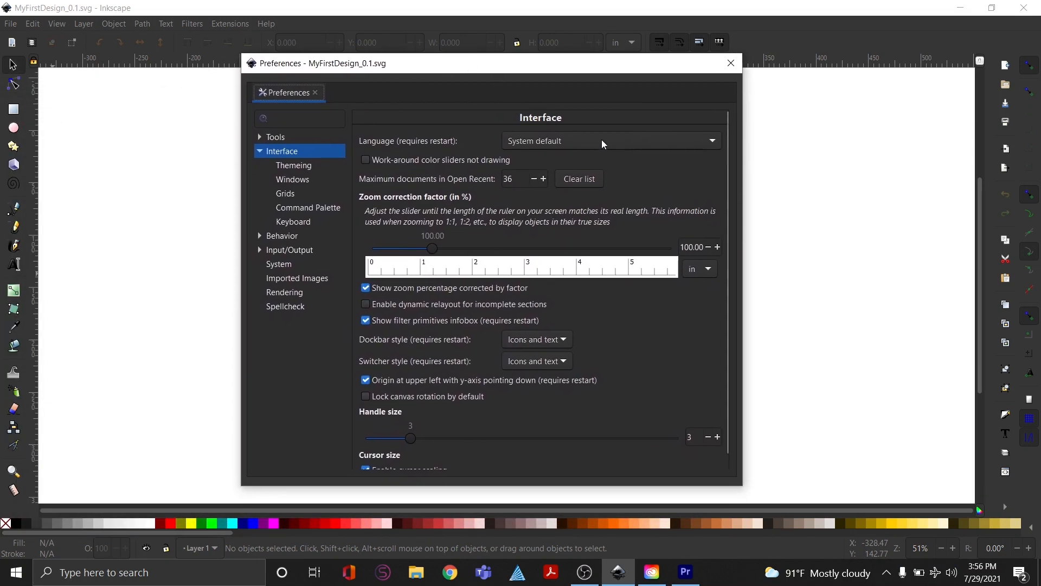
pyautogui.click(315, 92)
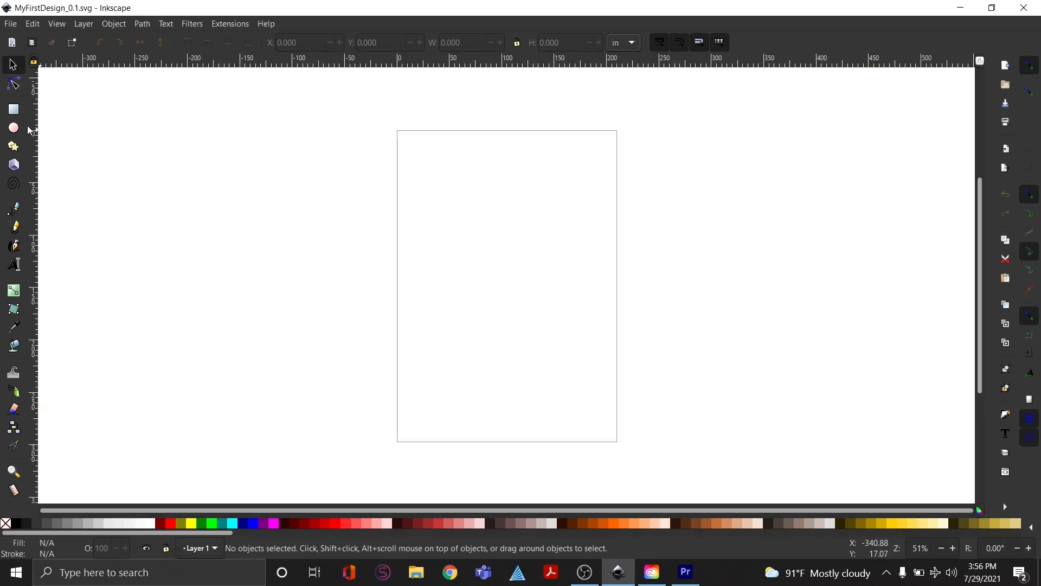
# - Draw a red-filled rectangle about 93 by 52 mm beside the page's left edge and a red ellipse in the page's upper part
pyautogui.click(14, 109)
pyautogui.moveTo(195, 186); pyautogui.dragTo(293, 241)
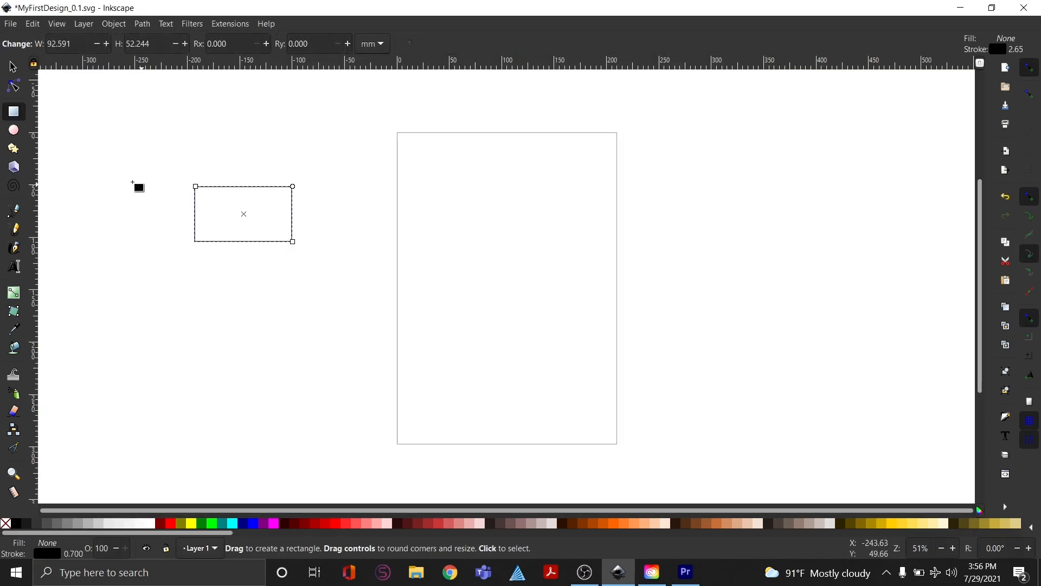
pyautogui.click(14, 130)
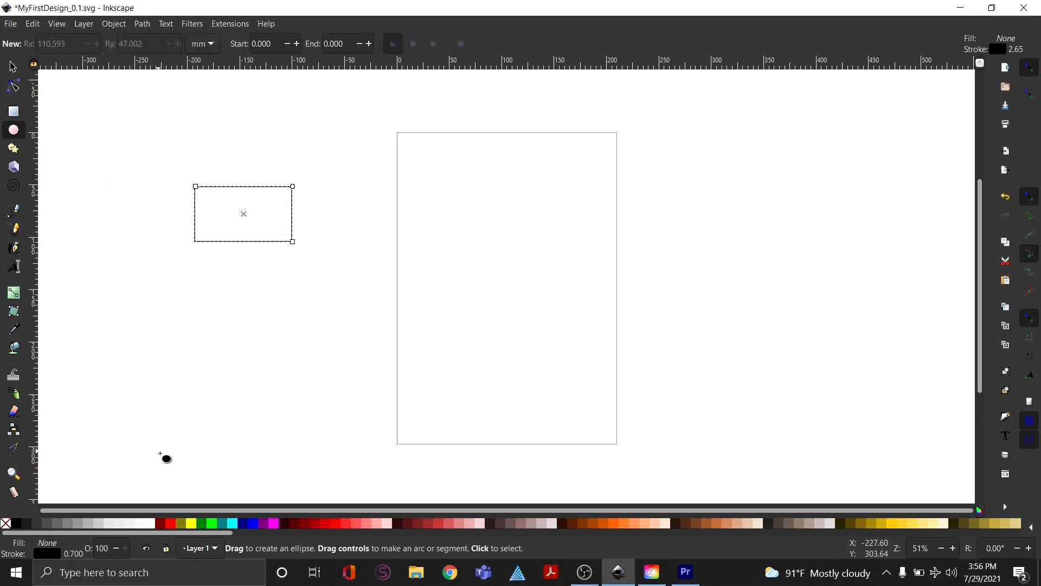
pyautogui.click(171, 523)
pyautogui.moveTo(506, 167); pyautogui.dragTo(568, 212)
# - Draw a five-cornered star about 5.6 by 5.8 in between the rectangle and the page, slightly overlapping both
pyautogui.click(14, 149)
pyautogui.moveTo(346, 301); pyautogui.dragTo(413, 342)
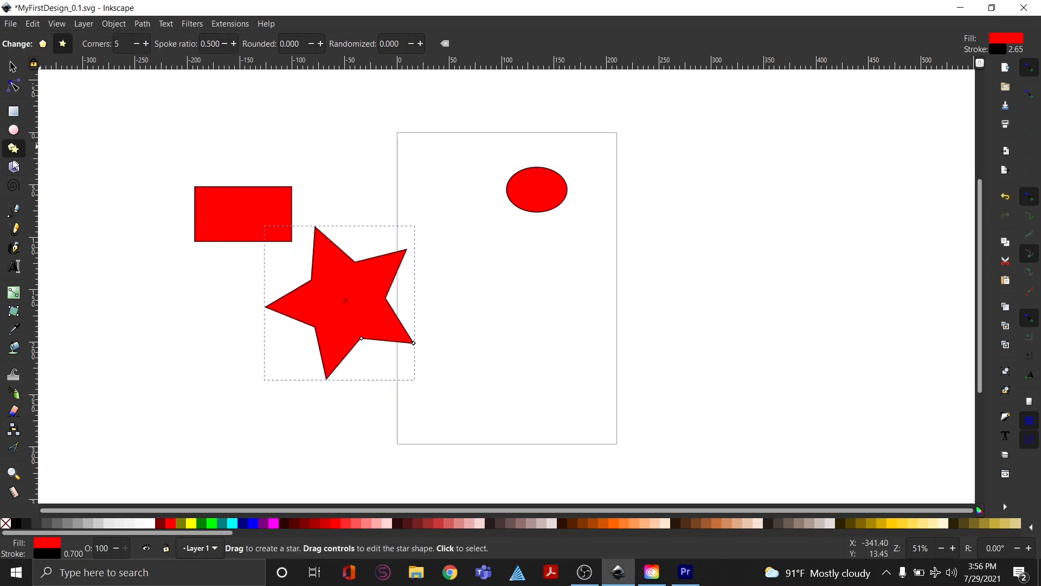
# - Draw a 3D box above the rectangle and a three-turn spiral over the page's upper left corner
pyautogui.press('x')
pyautogui.moveTo(258, 165); pyautogui.dragTo(336, 130)
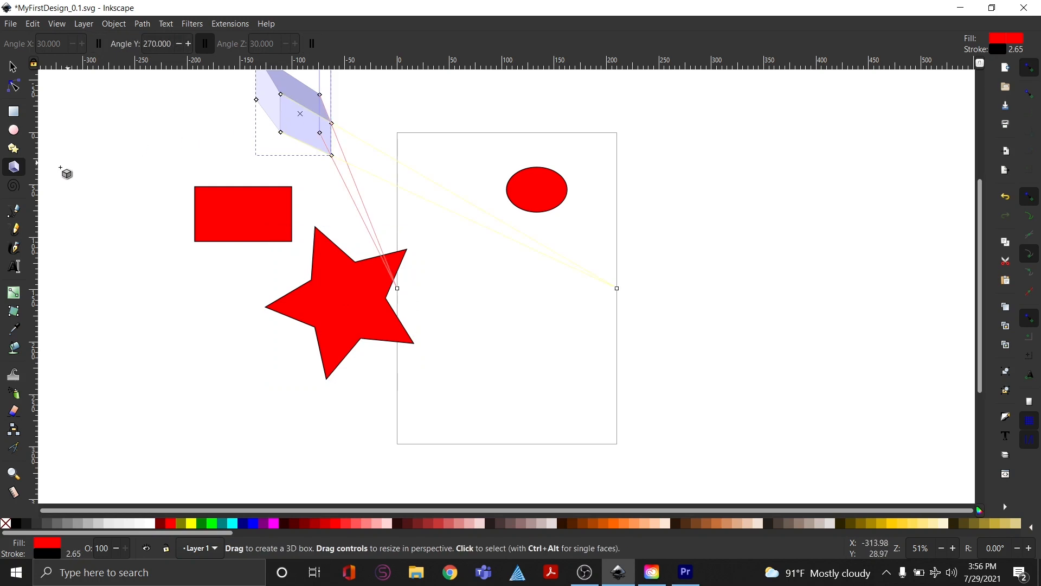
pyautogui.click(20, 191)
pyautogui.moveTo(415, 161); pyautogui.dragTo(454, 163)
# - Fill the star with yellow and scale it down to about 3.6 by 3.6 in
pyautogui.click(344, 332)
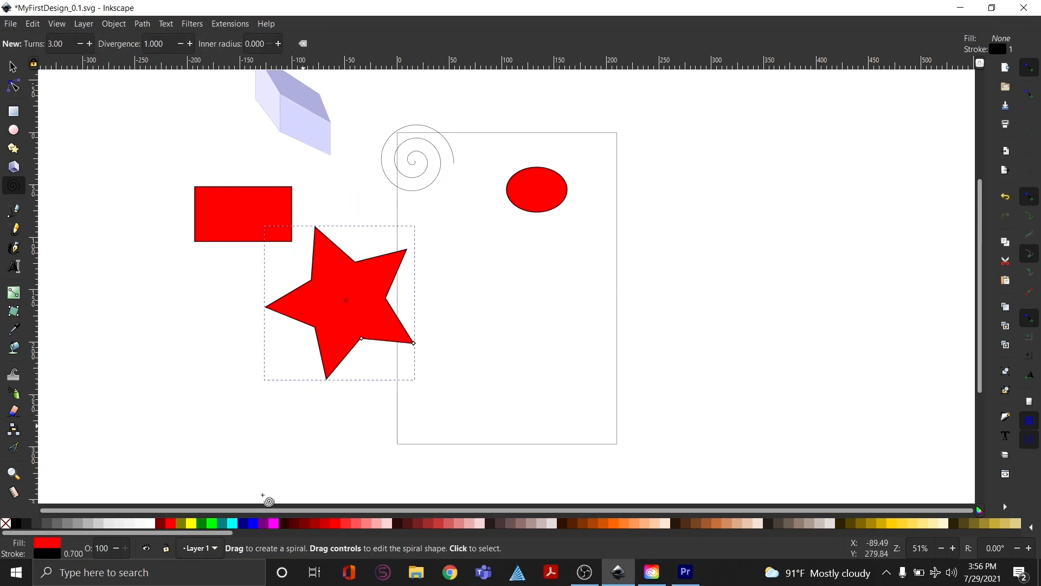
pyautogui.click(191, 523)
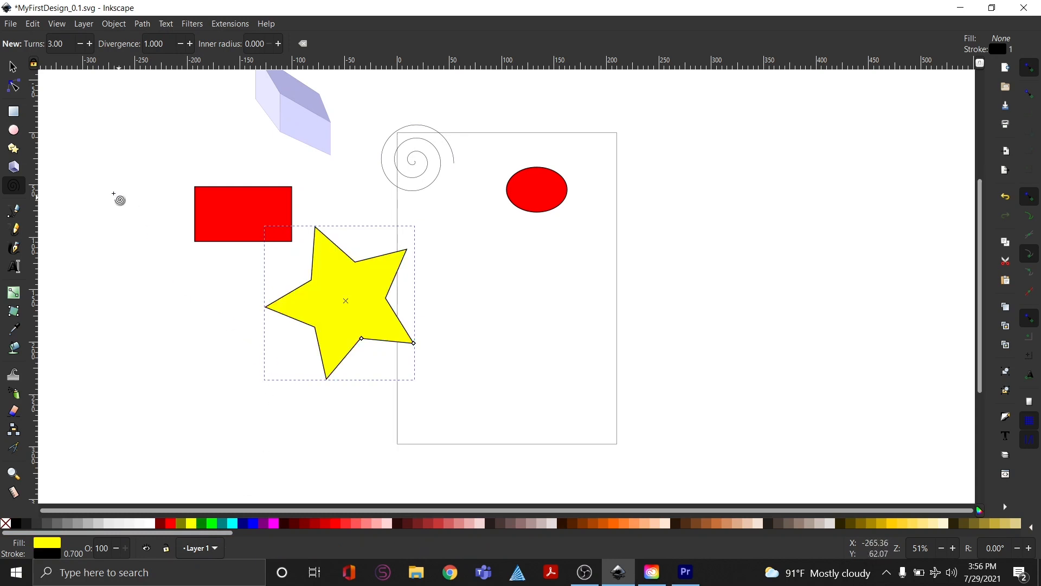
pyautogui.click(12, 66)
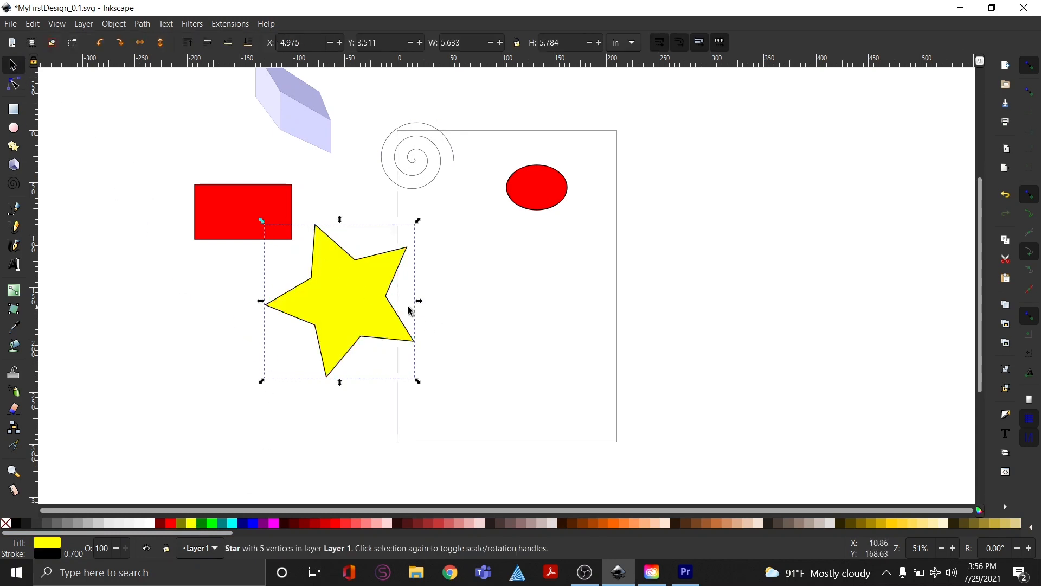
pyautogui.moveTo(261, 386); pyautogui.dragTo(314, 323)
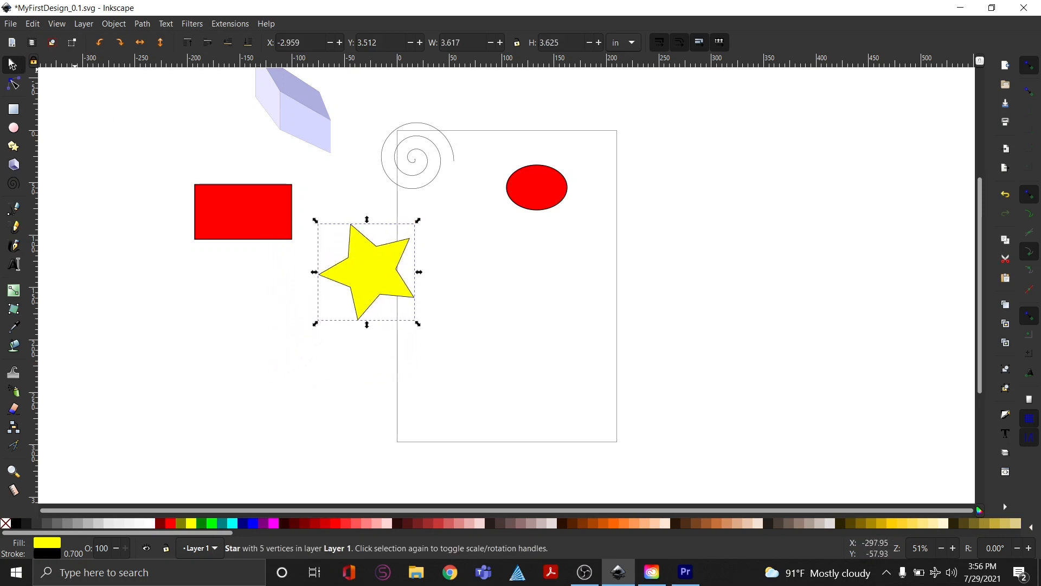
# - Nudge the red rectangle slightly to the left and reduce its height to 1.584 in
pyautogui.moveTo(273, 210)
pyautogui.mouseDown()
pyautogui.moveTo(270, 239)
pyautogui.moveTo(271, 205)
pyautogui.mouseUp()
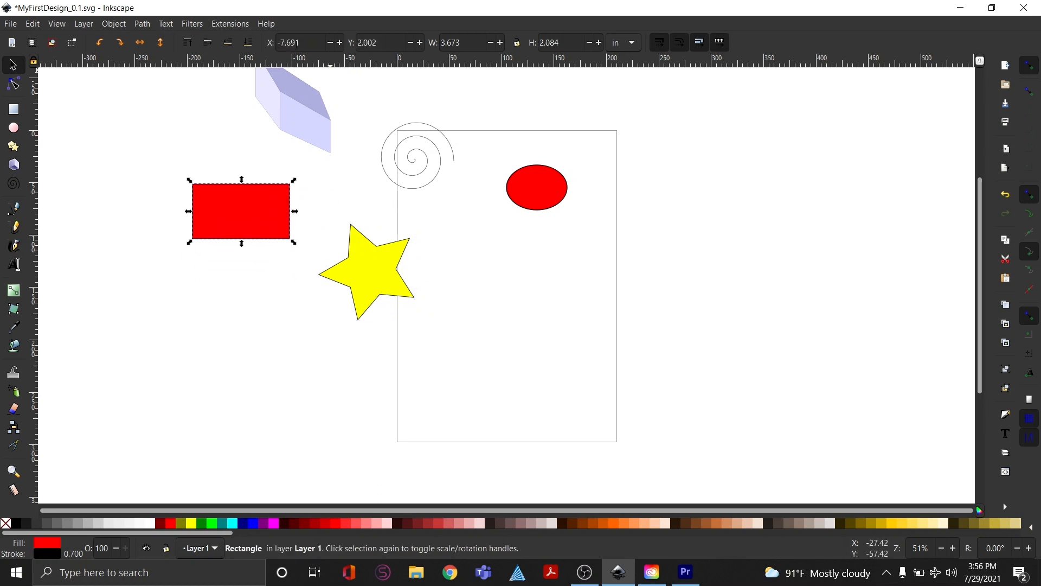
pyautogui.click(590, 44)
pyautogui.click(590, 44)
pyautogui.click(590, 45)
pyautogui.click(590, 44)
pyautogui.click(590, 44)
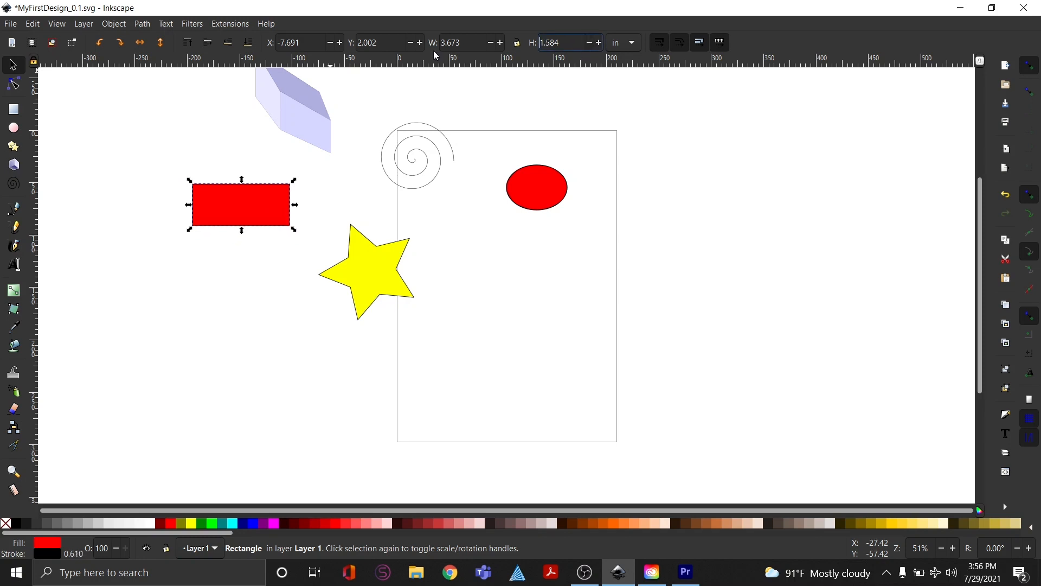
# - Increase the red rectangle's width to 4.173 in
pyautogui.click(501, 43)
pyautogui.click(502, 43)
pyautogui.click(501, 43)
pyautogui.click(501, 43)
pyautogui.click(501, 42)
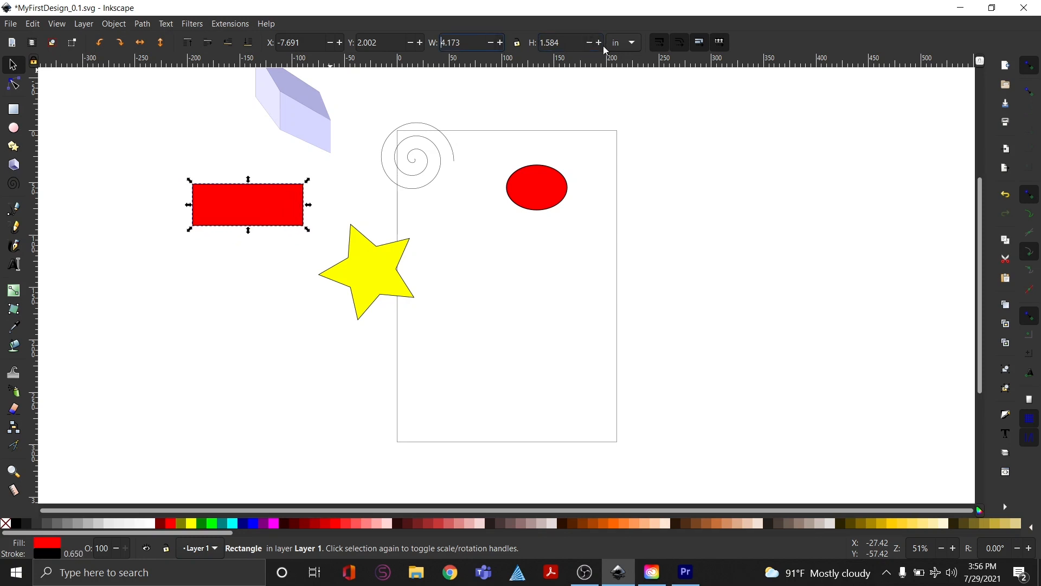
# - Increase the red rectangle's height to 1.984 in and shift it about 0.4 in toward the page
pyautogui.click(598, 43)
pyautogui.click(598, 43)
pyautogui.click(599, 43)
pyautogui.click(598, 43)
pyautogui.moveTo(265, 216)
pyautogui.mouseDown()
pyautogui.moveTo(315, 222)
pyautogui.moveTo(272, 211)
pyautogui.mouseUp()
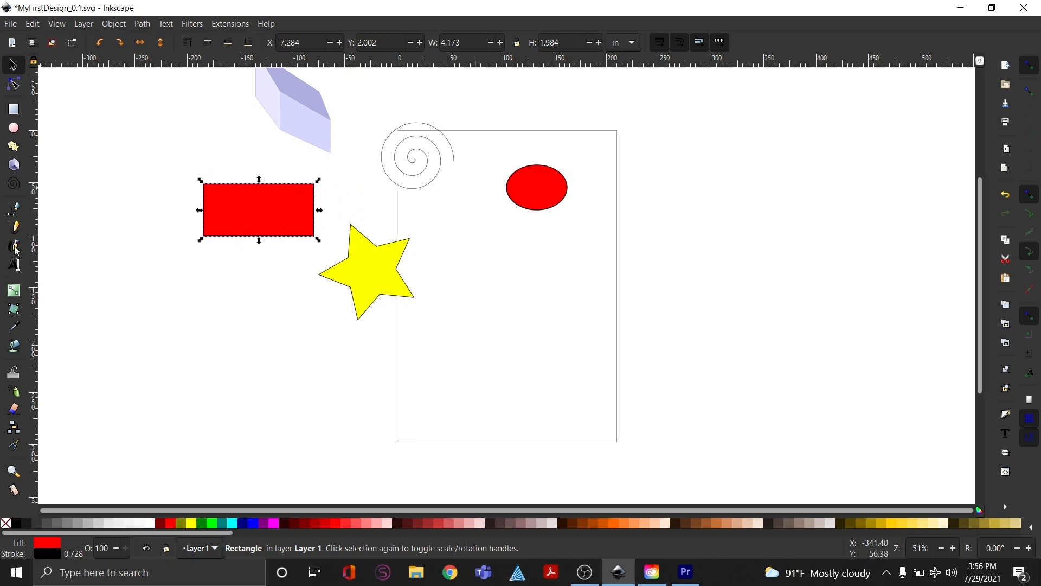
# - Draw a closed triangle of straight segments with the Pen tool on the page, between the star and the ellipse
pyautogui.click(21, 212)
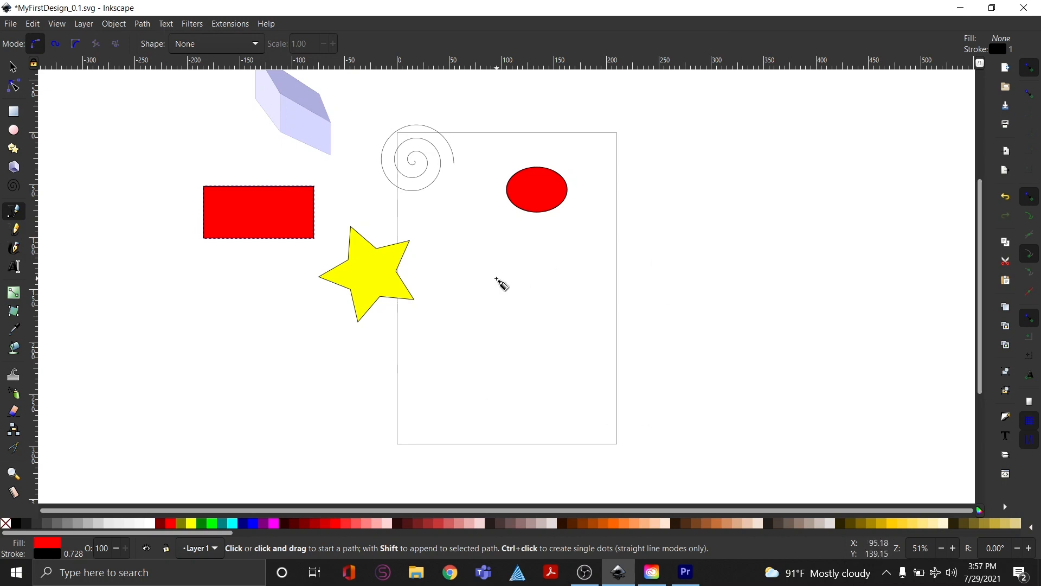
pyautogui.scroll(1, 542, 294)
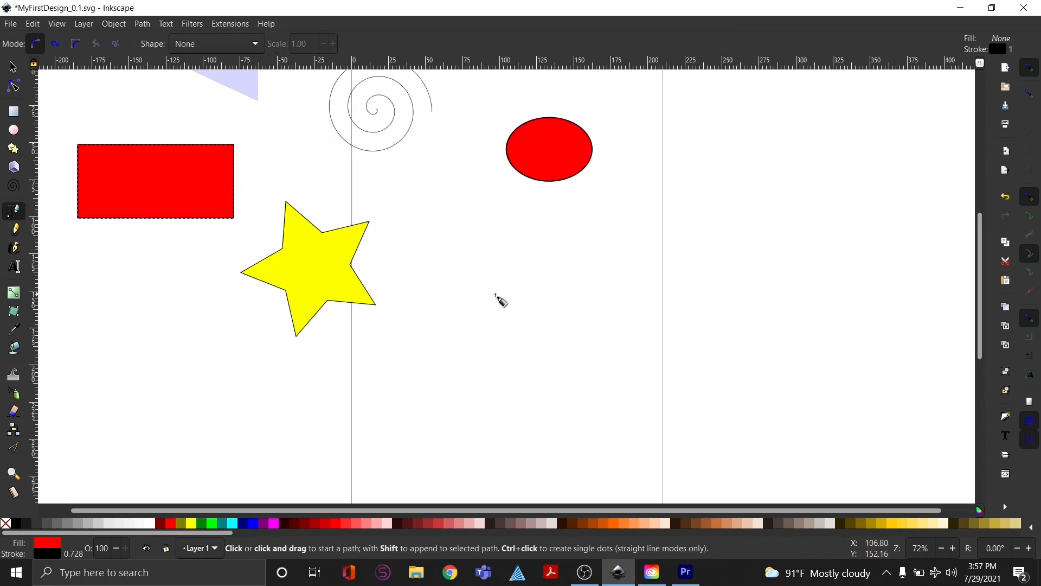
pyautogui.click(430, 294)
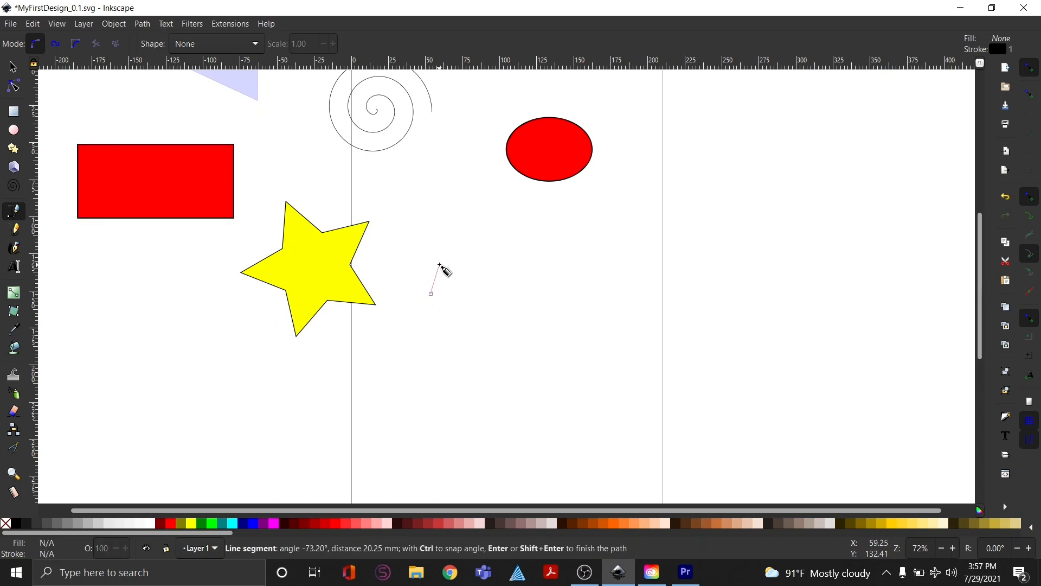
pyautogui.click(473, 284)
pyautogui.click(432, 294)
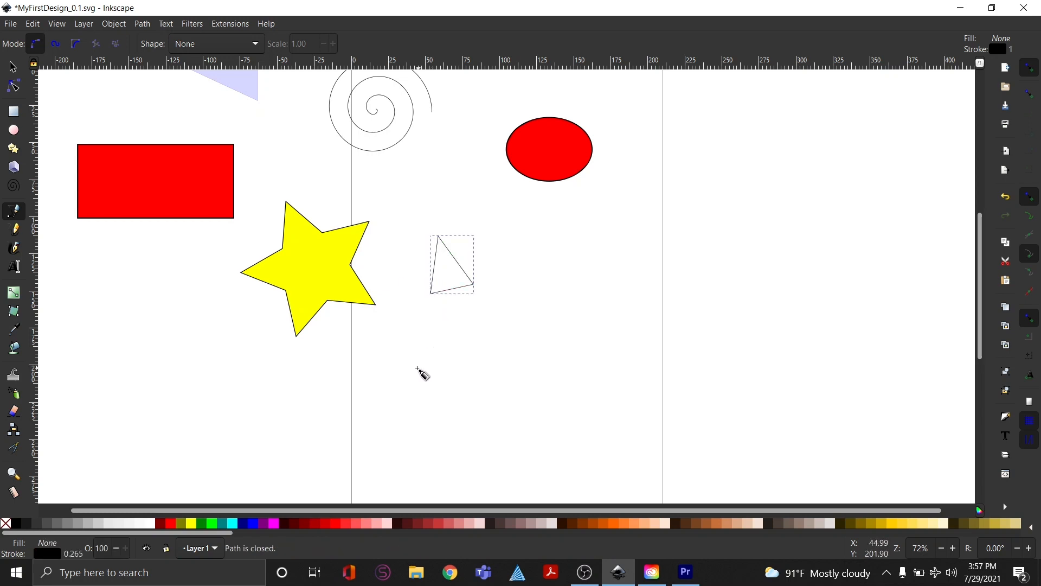
# - Draw an open Pen path mixing straight segments and one curved segment below the triangle
pyautogui.click(381, 364)
pyautogui.click(422, 364)
pyautogui.moveTo(406, 400); pyautogui.dragTo(439, 407)
pyautogui.click(424, 363)
pyautogui.click(472, 363)
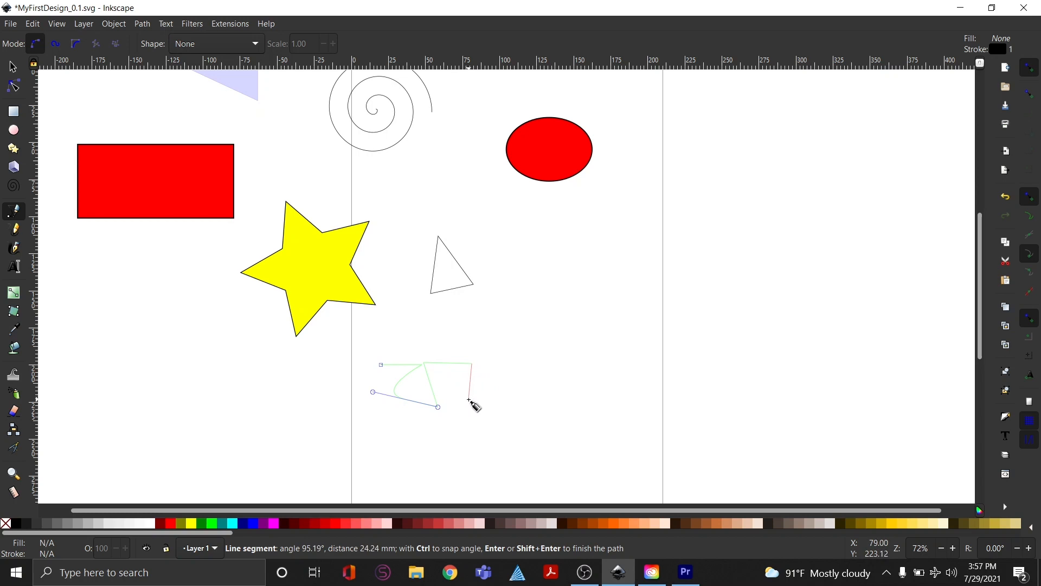
pyautogui.doubleClick(469, 400)
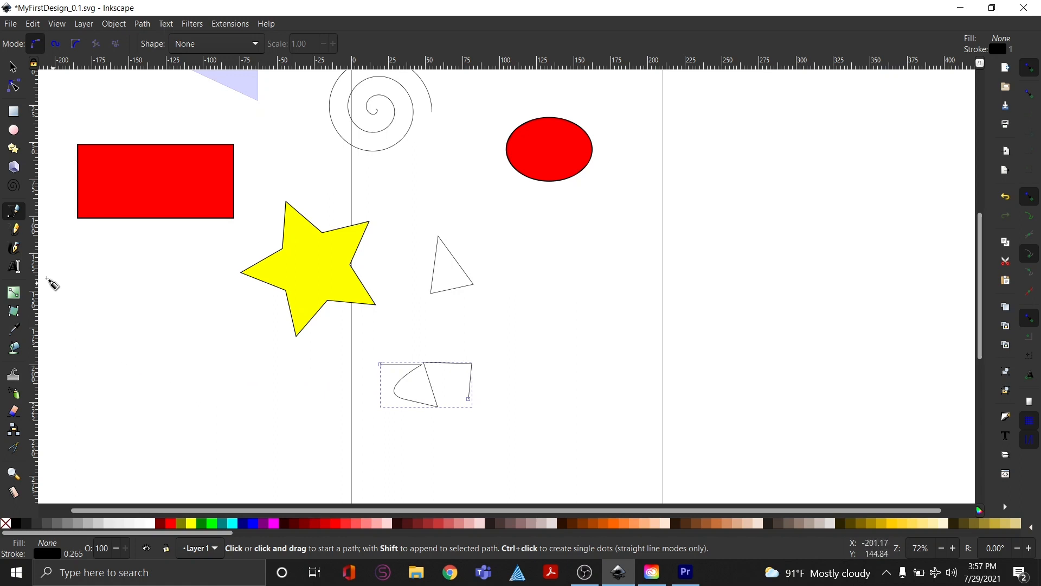
# - Draw a short diagonal line beside the triangle and a looping freehand scribble below it with the Pencil tool
pyautogui.click(15, 229)
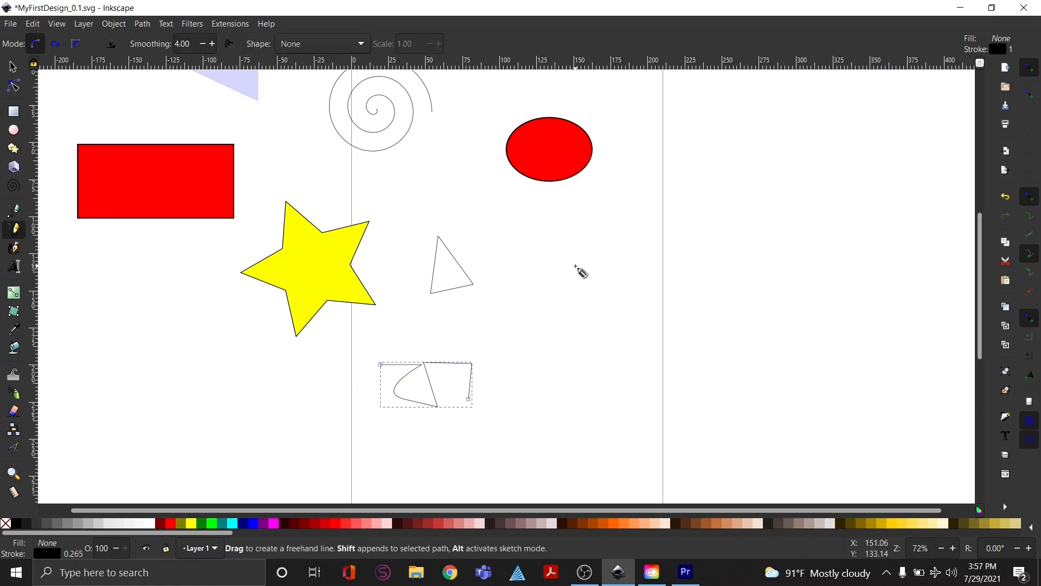
pyautogui.moveTo(567, 260); pyautogui.dragTo(525, 294)
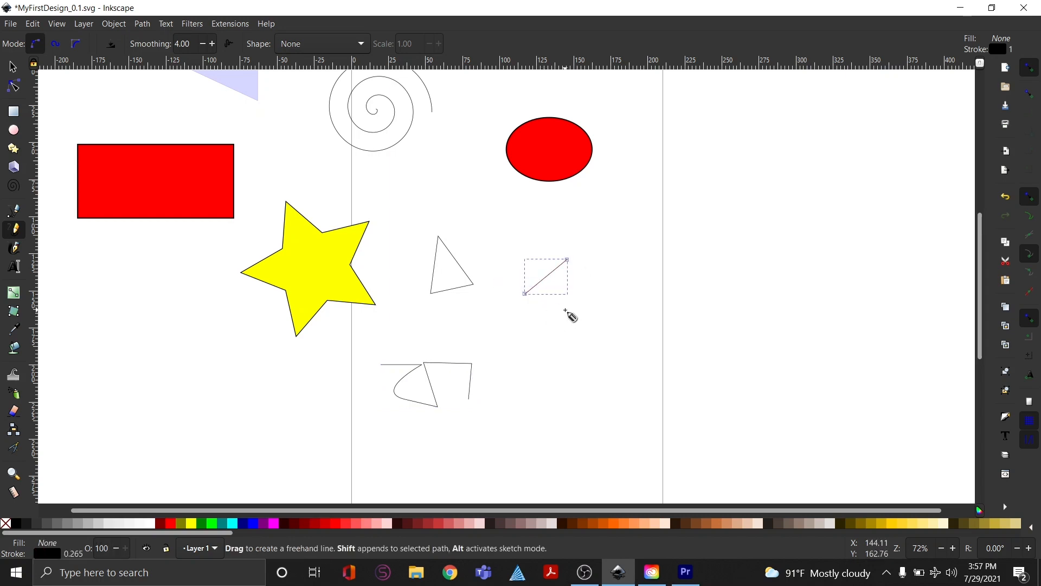
pyautogui.moveTo(499, 326)
pyautogui.mouseDown()
pyautogui.moveTo(529, 350)
pyautogui.moveTo(497, 387)
pyautogui.moveTo(506, 390)
pyautogui.moveTo(545, 376)
pyautogui.moveTo(541, 344)
pyautogui.moveTo(506, 361)
pyautogui.moveTo(499, 336)
pyautogui.moveTo(560, 349)
pyautogui.moveTo(543, 318)
pyautogui.moveTo(472, 365)
pyautogui.moveTo(468, 329)
pyautogui.moveTo(504, 348)
pyautogui.mouseUp()
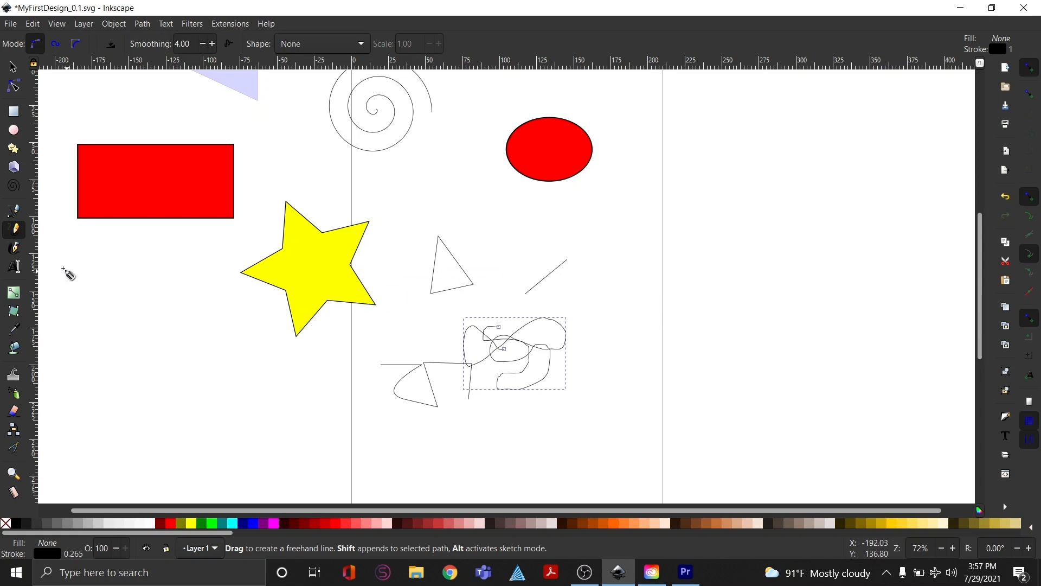
# - Draw a Dip pen calligraphic stroke near the page edge and a smoother one beside the page with mass 21 and tremor 4
pyautogui.click(15, 248)
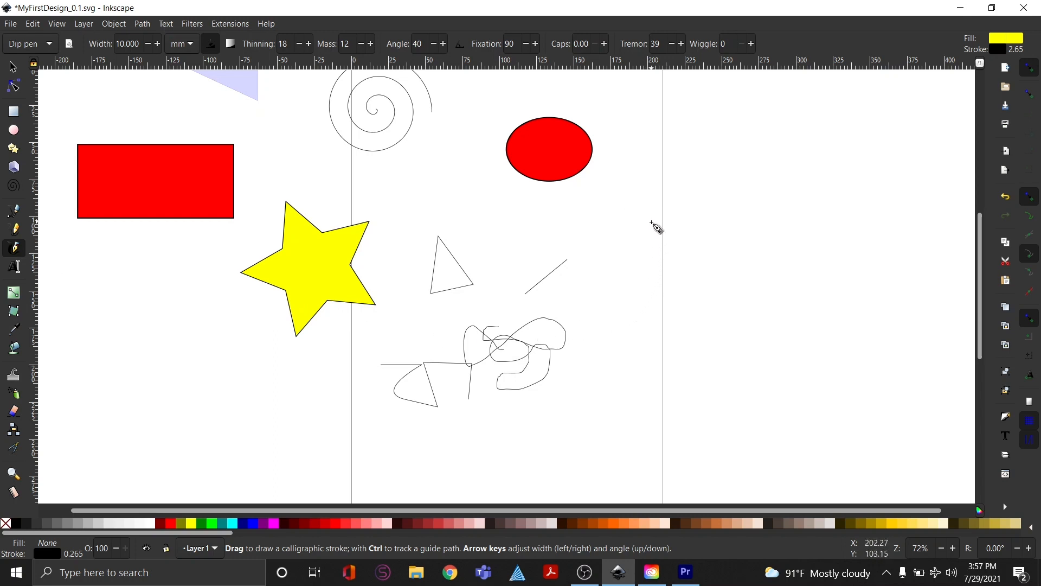
pyautogui.moveTo(632, 220)
pyautogui.mouseDown()
pyautogui.moveTo(599, 226)
pyautogui.moveTo(681, 309)
pyautogui.moveTo(609, 374)
pyautogui.moveTo(610, 283)
pyautogui.moveTo(628, 279)
pyautogui.mouseUp()
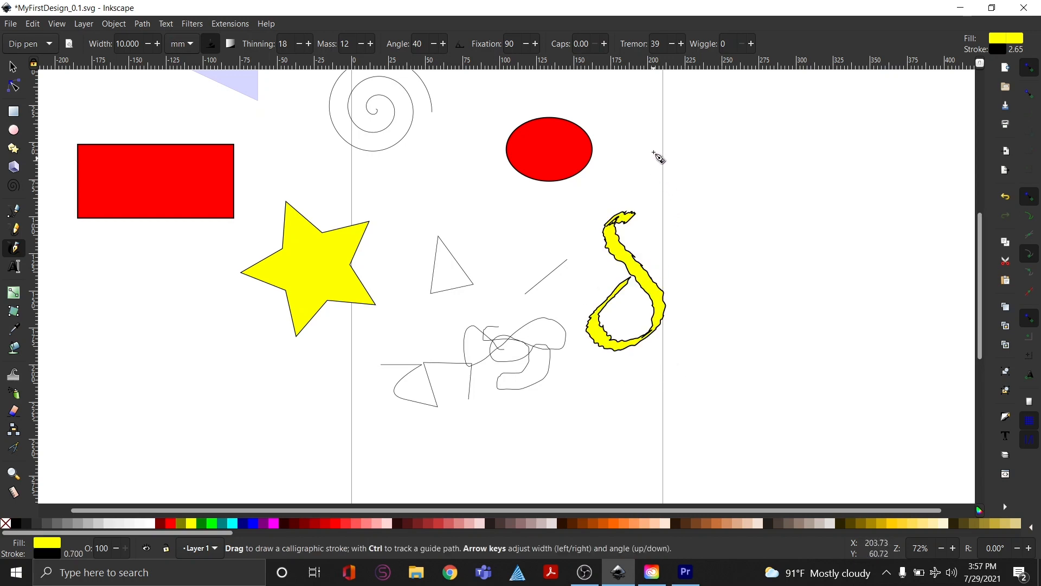
pyautogui.click(673, 46)
pyautogui.moveTo(746, 210)
pyautogui.mouseDown()
pyautogui.moveTo(724, 207)
pyautogui.moveTo(778, 308)
pyautogui.moveTo(766, 365)
pyautogui.moveTo(720, 319)
pyautogui.moveTo(711, 254)
pyautogui.moveTo(725, 209)
pyautogui.moveTo(709, 193)
pyautogui.mouseUp()
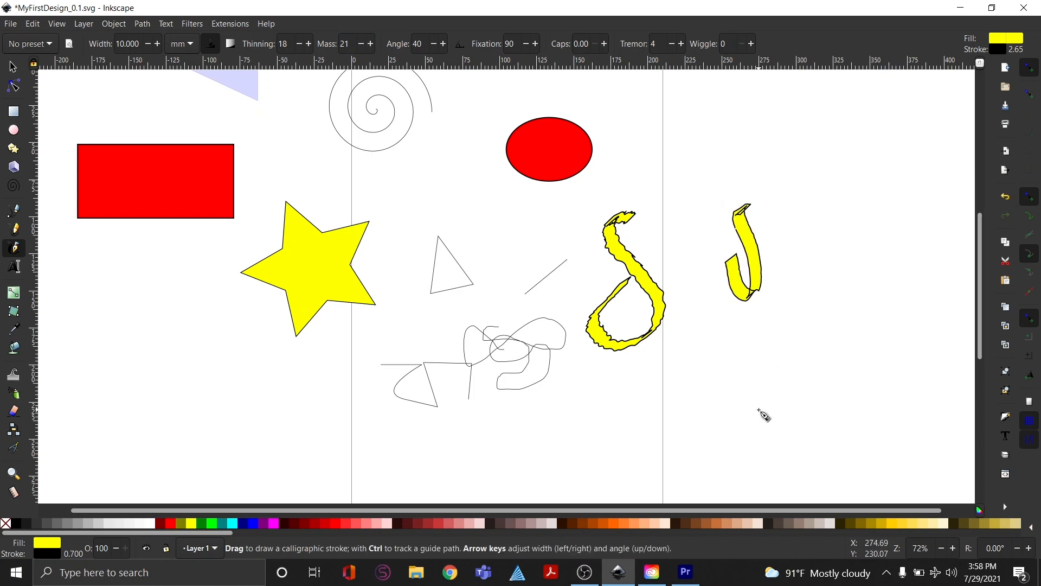
# - Create a text frame below the red rectangle containing "Hello there"
pyautogui.click(15, 266)
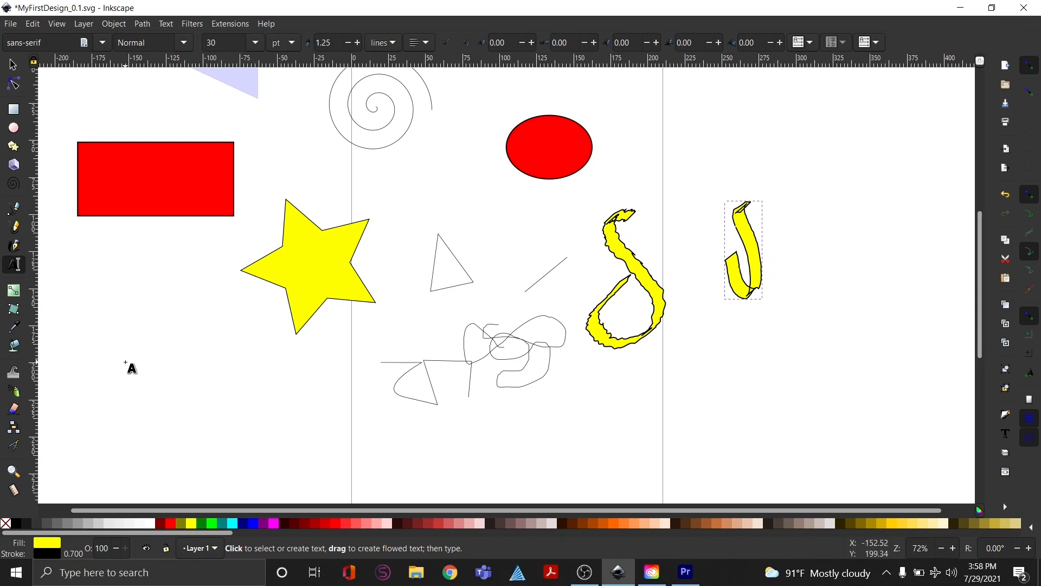
pyautogui.moveTo(125, 362); pyautogui.dragTo(253, 428)
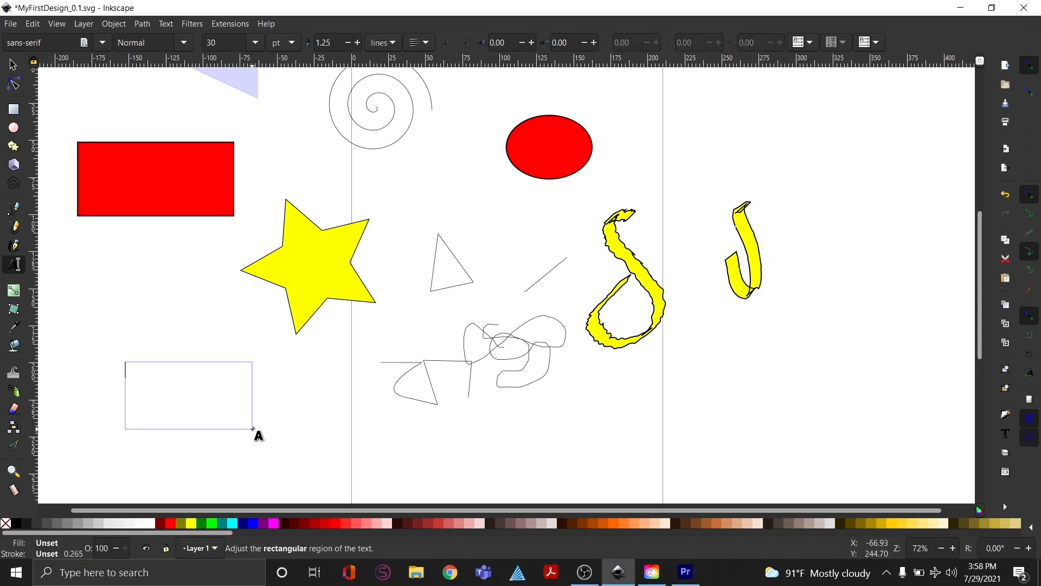
pyautogui.write('Hello there')
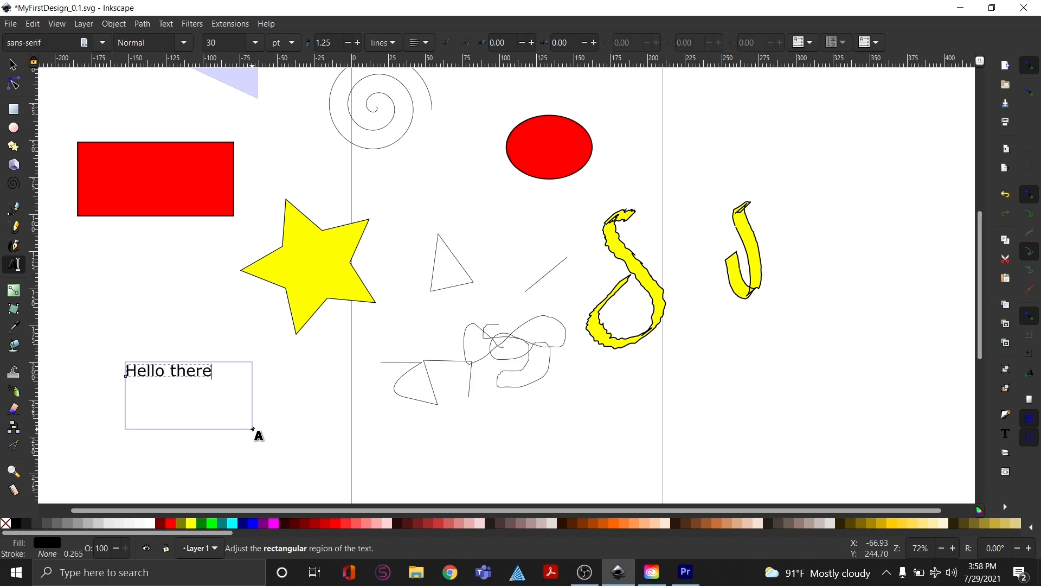
# - Set the whole "Hello there" text to the Bold style
pyautogui.hotkey('ctrl', 'a')
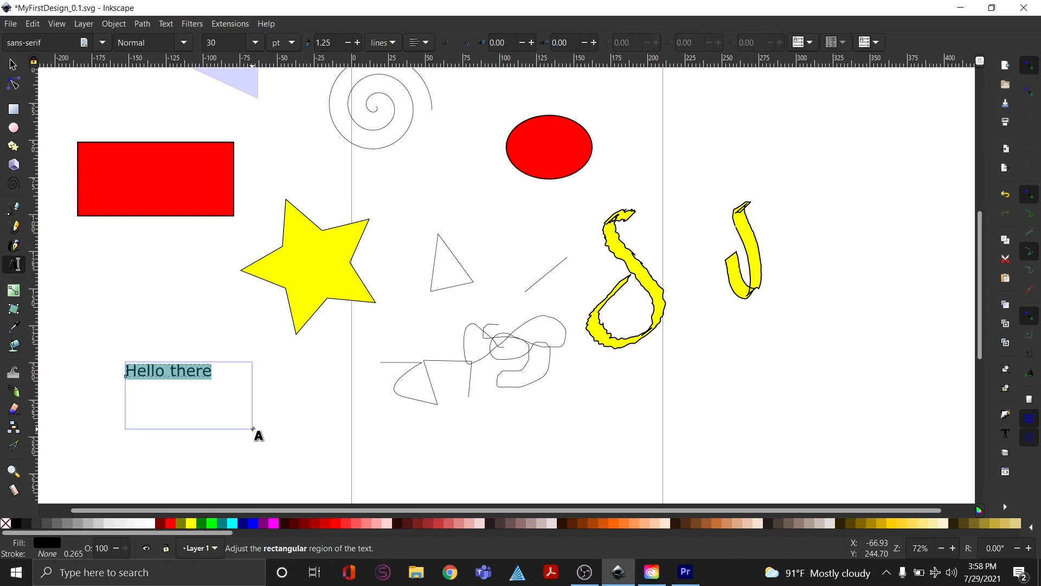
pyautogui.click(184, 43)
pyautogui.click(156, 81)
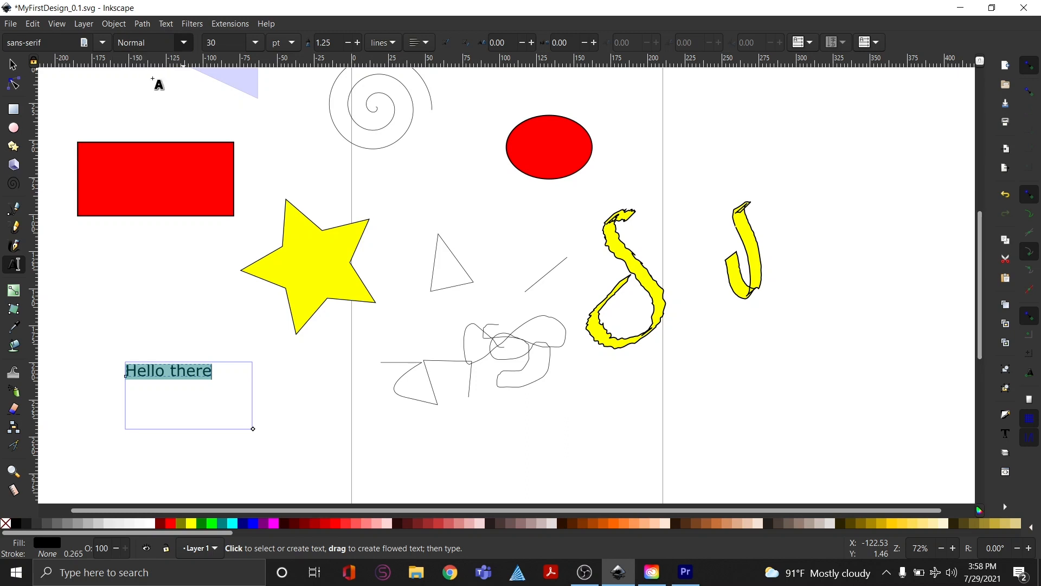
pyautogui.click(185, 43)
pyautogui.click(154, 93)
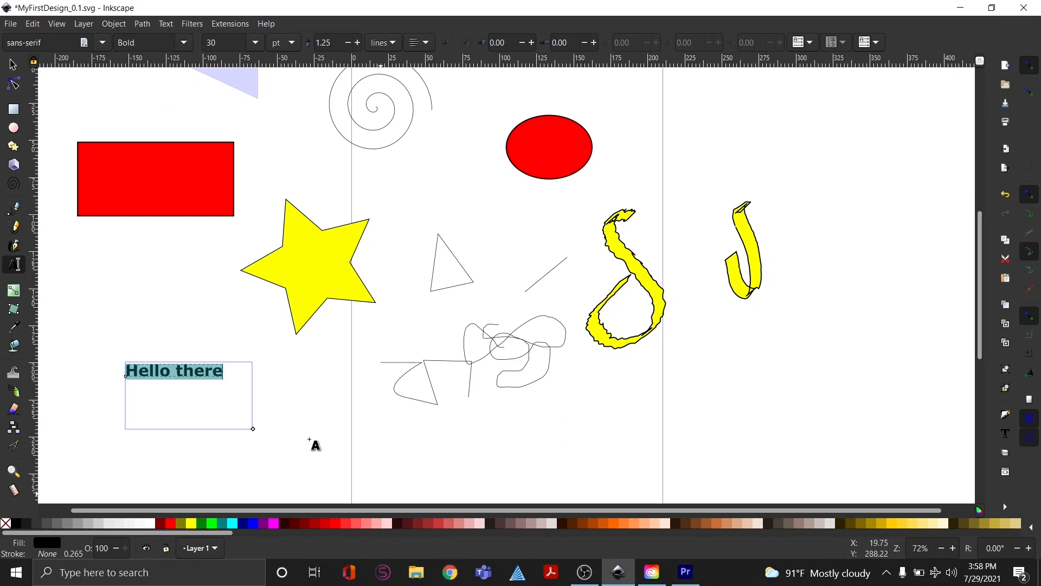
# - Colour the "Hello there" text green (#008000) and recolour the word "there" magenta
pyautogui.click(209, 524)
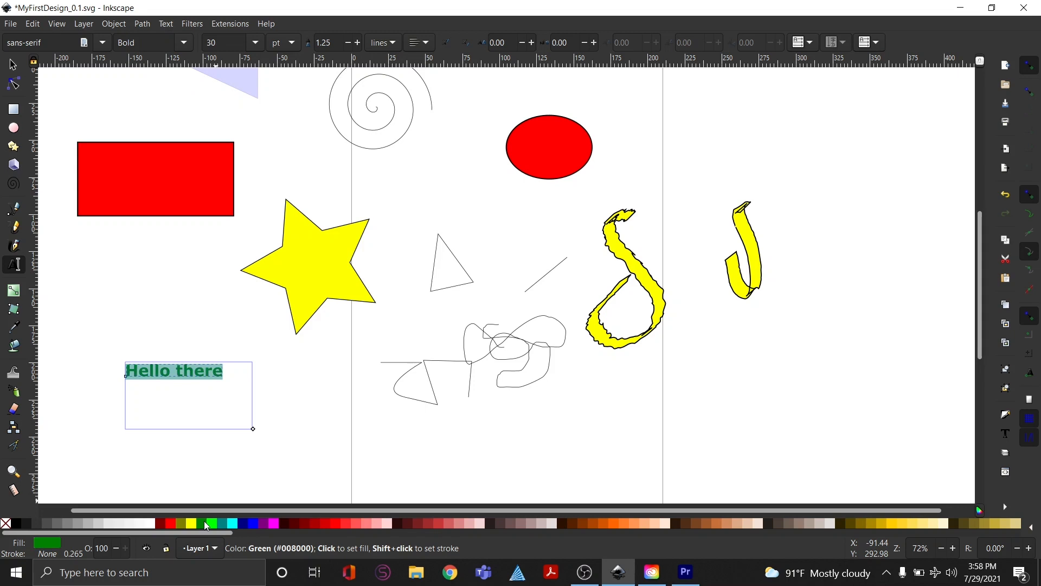
pyautogui.click(244, 472)
pyautogui.doubleClick(199, 371)
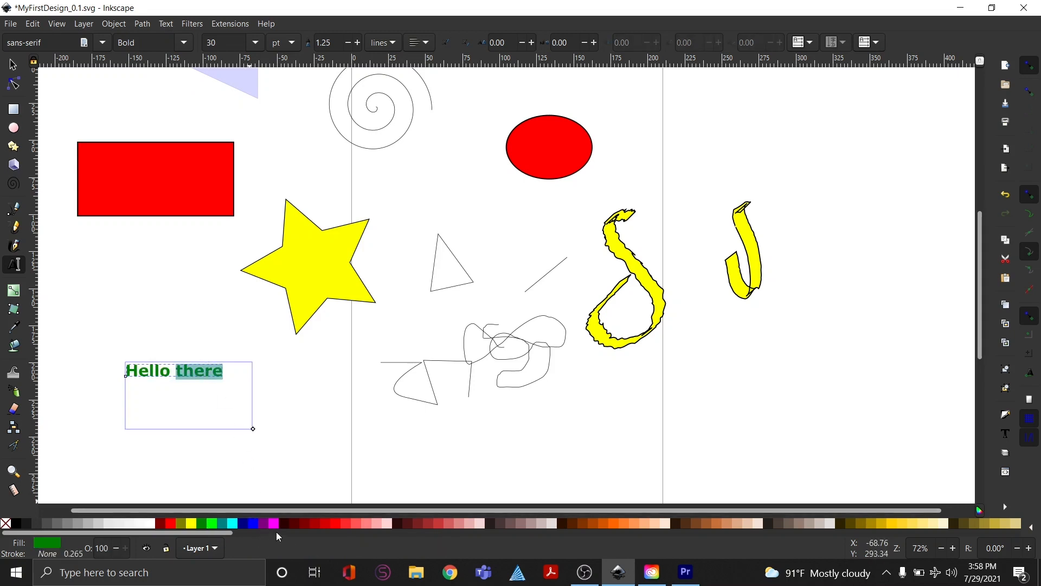
pyautogui.click(275, 524)
pyautogui.click(279, 438)
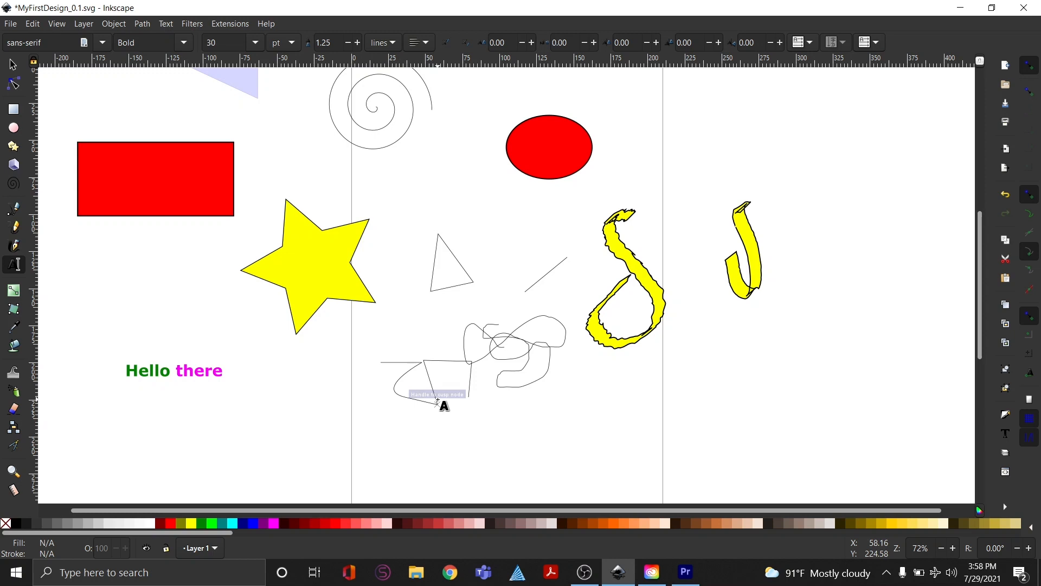
pyautogui.write('df')
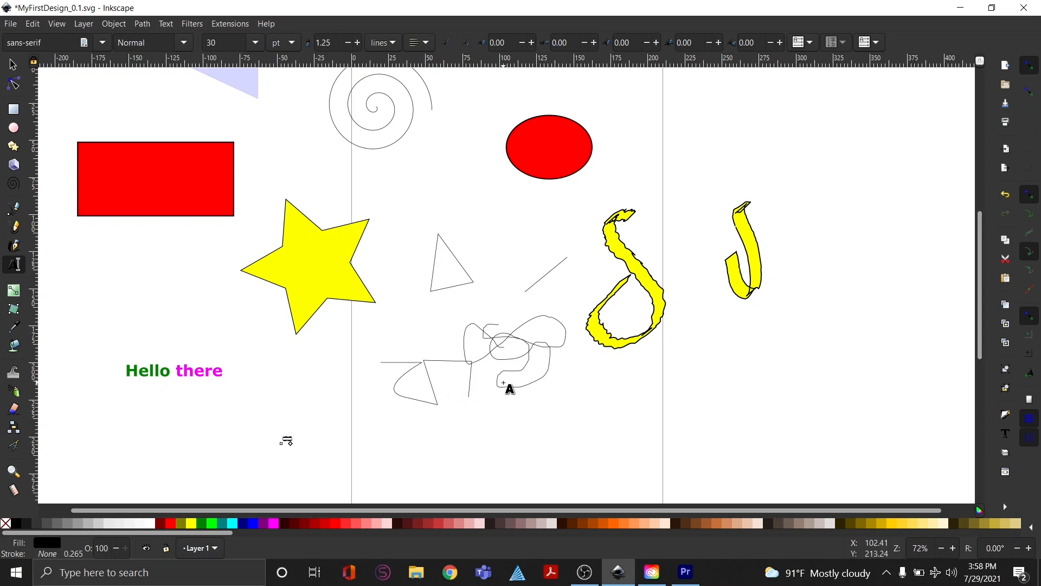
pyautogui.press('BackSpace')
pyautogui.press('BackSpace')
# - Move the spiral off the page and place the red rectangle across the page's upper-left edge at about X -1.063, Y 0.490 in
pyautogui.click(13, 65)
pyautogui.press('+')
pyautogui.press('-')
pyautogui.press('-')
pyautogui.press('+')
pyautogui.press('-')
pyautogui.moveTo(981, 287)
pyautogui.mouseDown()
pyautogui.moveTo(984, 258)
pyautogui.moveTo(983, 271)
pyautogui.mouseUp()
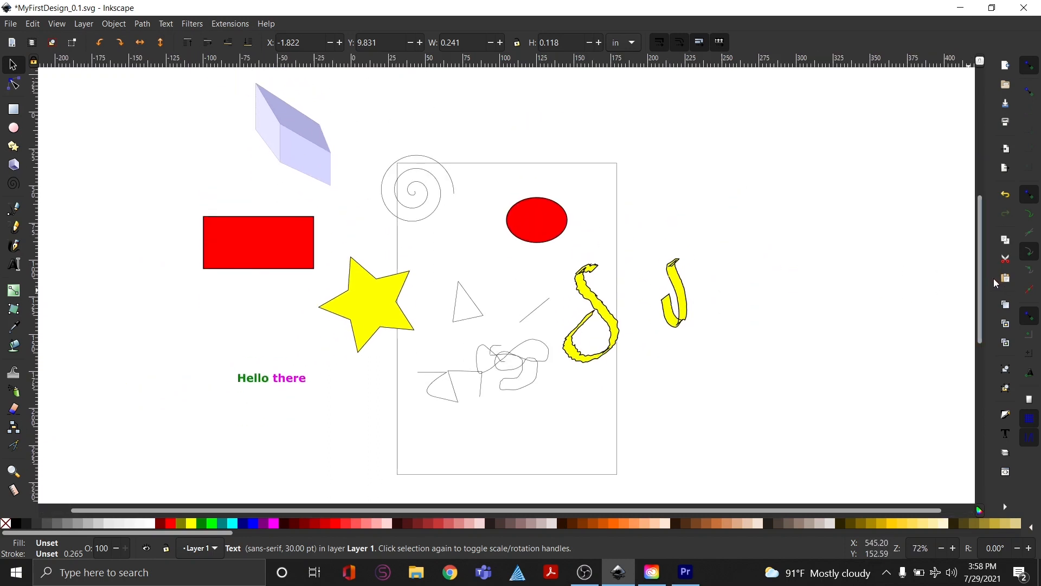
pyautogui.press('+')
pyautogui.moveTo(574, 509); pyautogui.dragTo(535, 507)
pyautogui.moveTo(205, 218); pyautogui.dragTo(457, 156)
pyautogui.moveTo(361, 147); pyautogui.dragTo(145, 206)
pyautogui.moveTo(451, 177); pyautogui.dragTo(465, 161)
pyautogui.moveTo(432, 174); pyautogui.dragTo(390, 179)
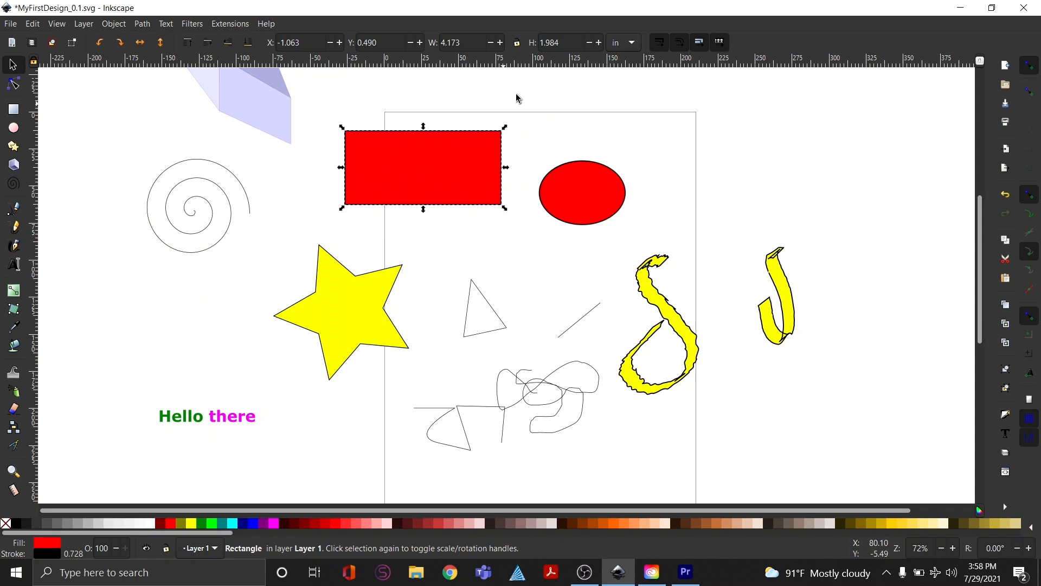
# - Set the red rectangle's height to 1.884 in
pyautogui.click(590, 47)
pyautogui.click(590, 47)
pyautogui.click(590, 46)
pyautogui.click(590, 47)
pyautogui.click(606, 47)
pyautogui.click(600, 45)
pyautogui.click(599, 46)
pyautogui.click(599, 45)
pyautogui.click(599, 46)
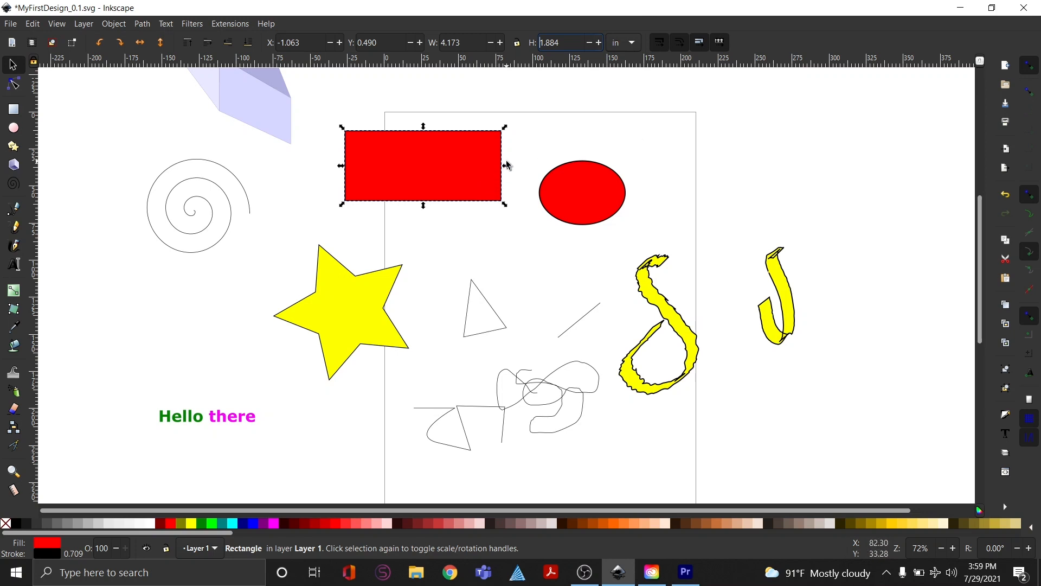
# - Fill the selected rectangle with Blue (#0000FF) and narrow it to about 3.208 in wide
pyautogui.click(265, 524)
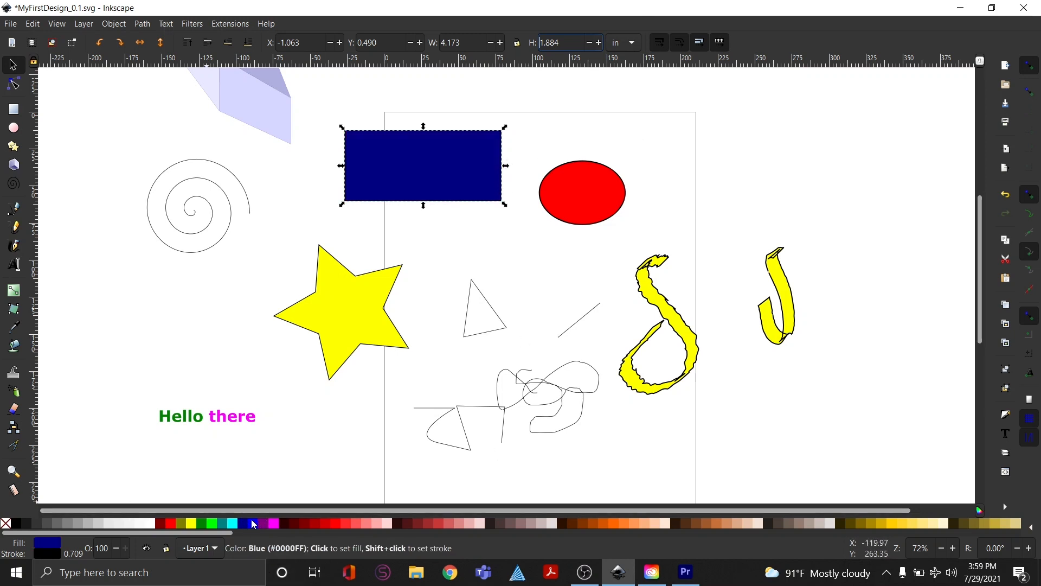
pyautogui.click(253, 523)
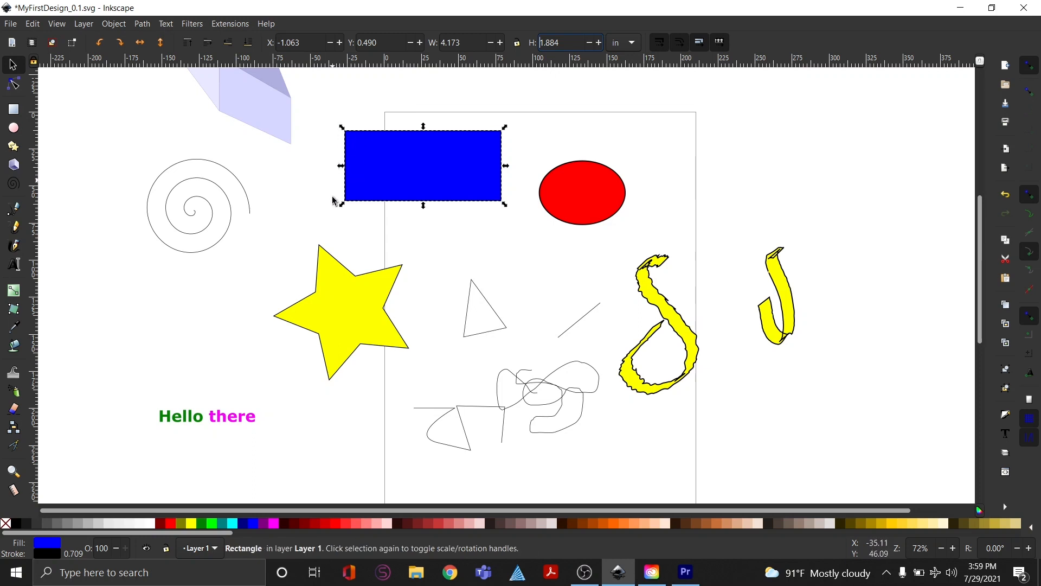
pyautogui.moveTo(506, 168); pyautogui.dragTo(470, 168)
# - Rotate the blue rectangle very slightly clockwise and scale it down to about 3.077 by 1.793 in
pyautogui.press('+')
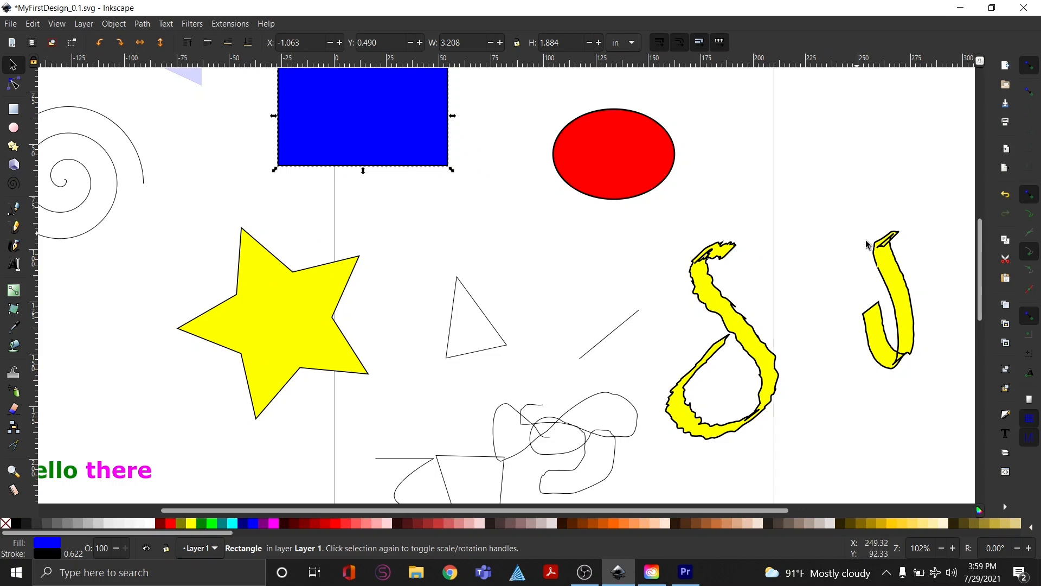
pyautogui.scroll(6, 946, 240)
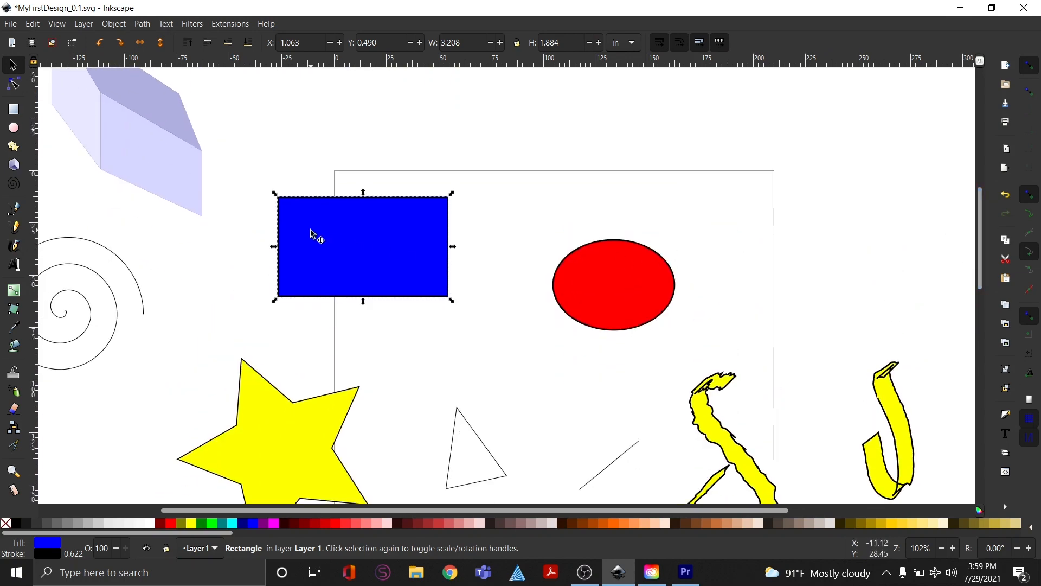
pyautogui.click(348, 232)
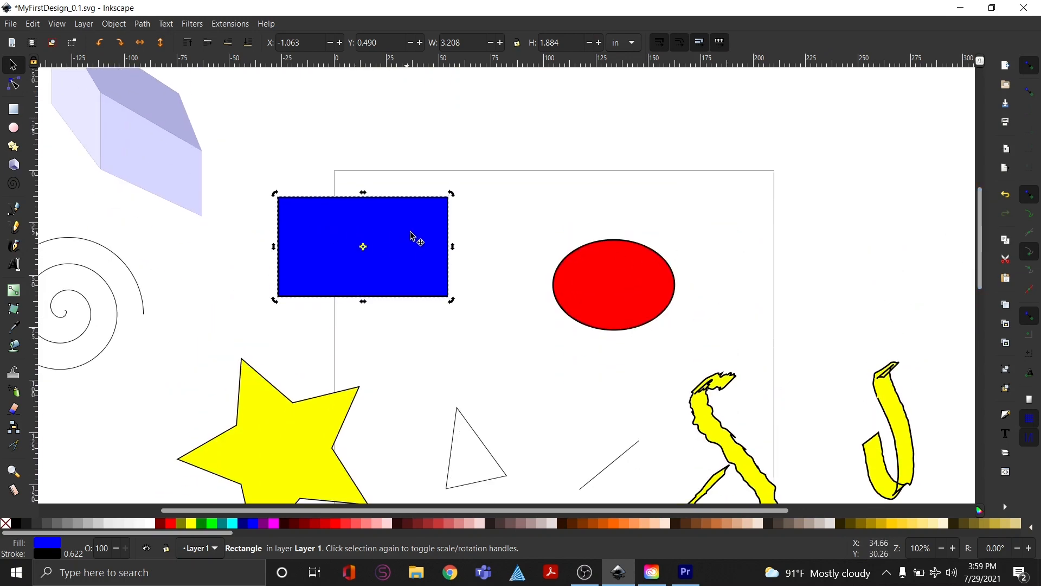
pyautogui.moveTo(452, 194); pyautogui.dragTo(441, 213)
pyautogui.click(484, 213)
pyautogui.click(432, 235)
pyautogui.click(425, 234)
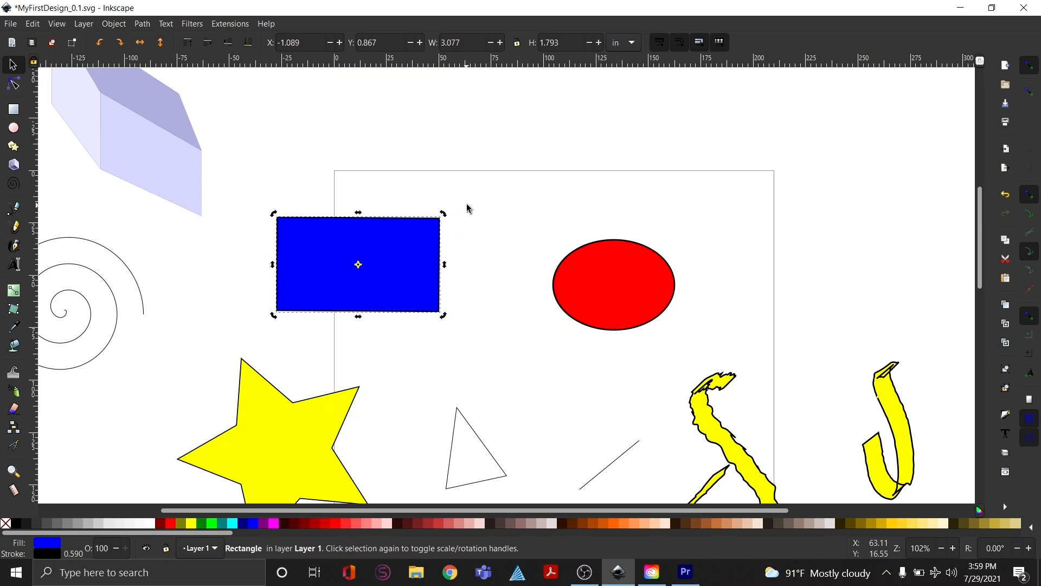
pyautogui.click(466, 207)
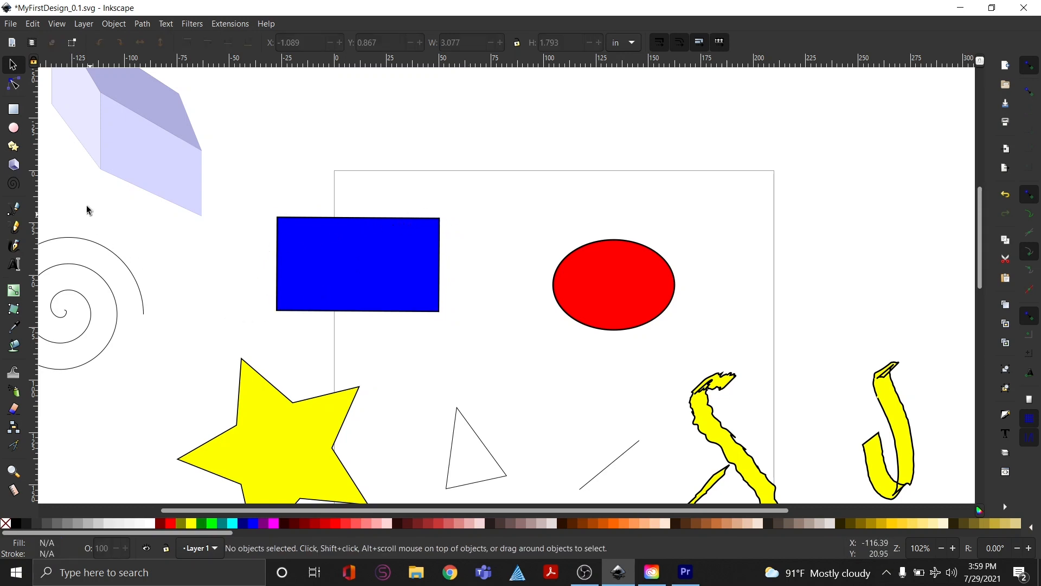
# - Round the blue rectangle's corners with its node handles and shrink it slightly from its upper-left corner
pyautogui.click(13, 85)
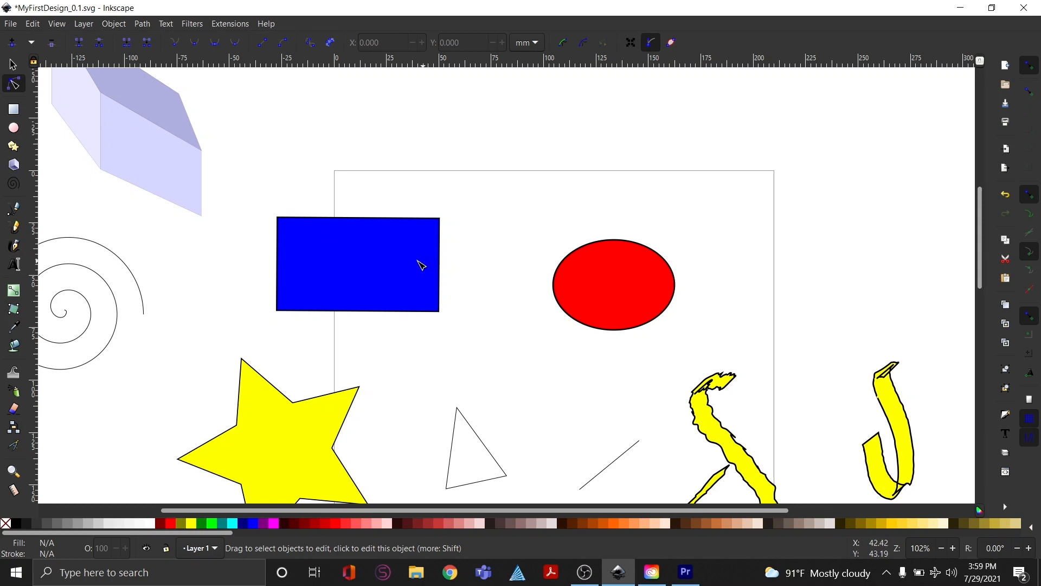
pyautogui.click(402, 264)
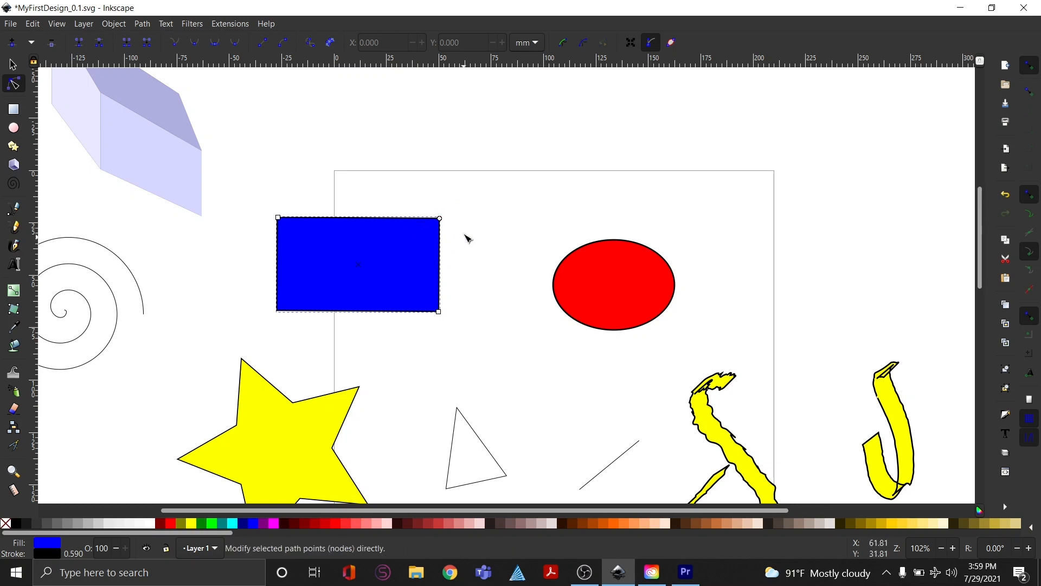
pyautogui.moveTo(439, 218); pyautogui.dragTo(455, 242)
pyautogui.moveTo(279, 219)
pyautogui.mouseDown()
pyautogui.moveTo(281, 272)
pyautogui.moveTo(277, 221)
pyautogui.moveTo(341, 227)
pyautogui.moveTo(286, 227)
pyautogui.mouseUp()
pyautogui.click(509, 202)
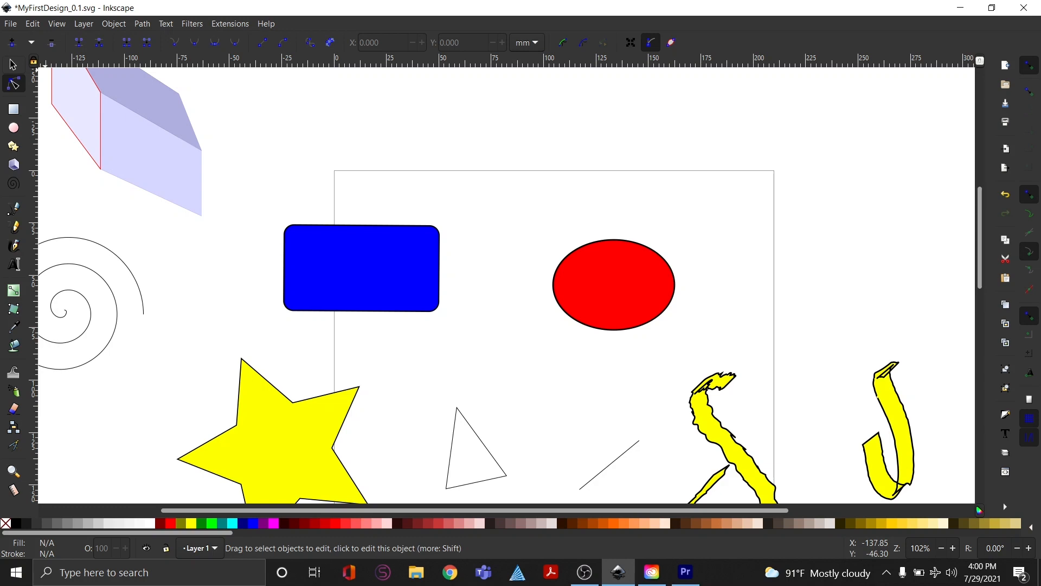
# - Move the blue rectangle up and to the right, then set its fill to red 164, blue 74 and alpha 89
pyautogui.click(13, 66)
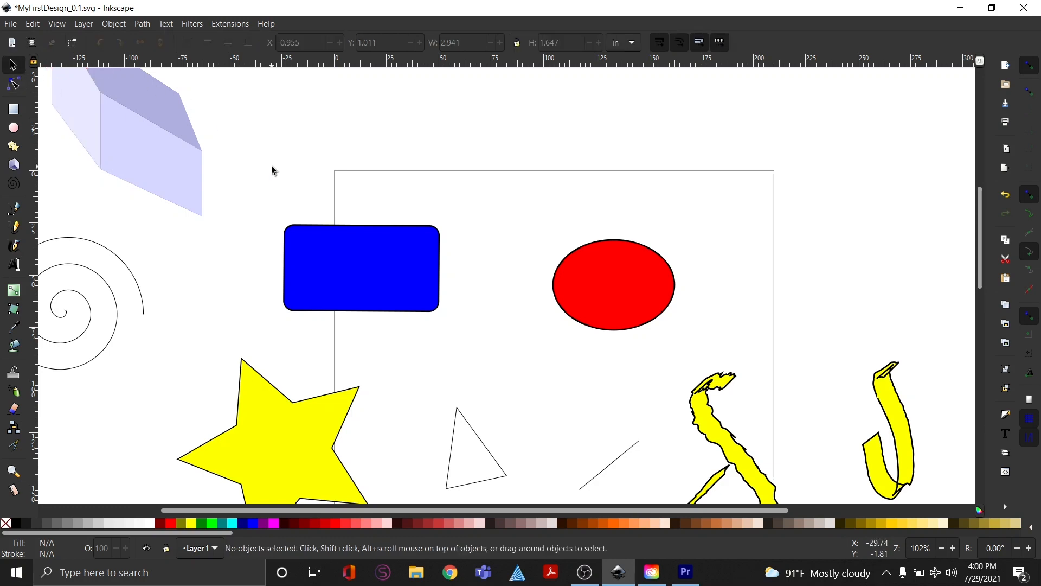
pyautogui.moveTo(333, 254); pyautogui.dragTo(375, 243)
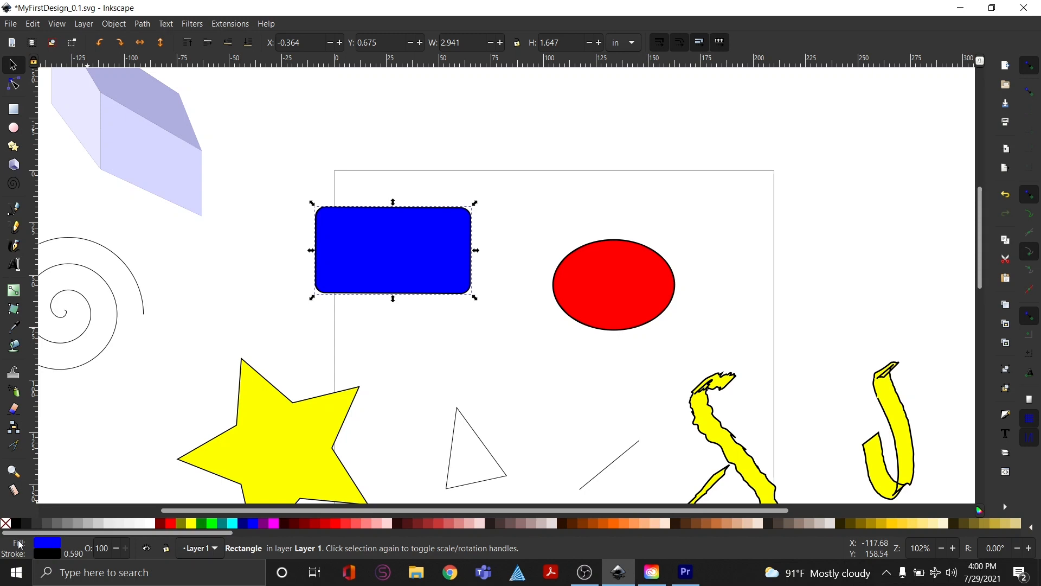
pyautogui.click(52, 545)
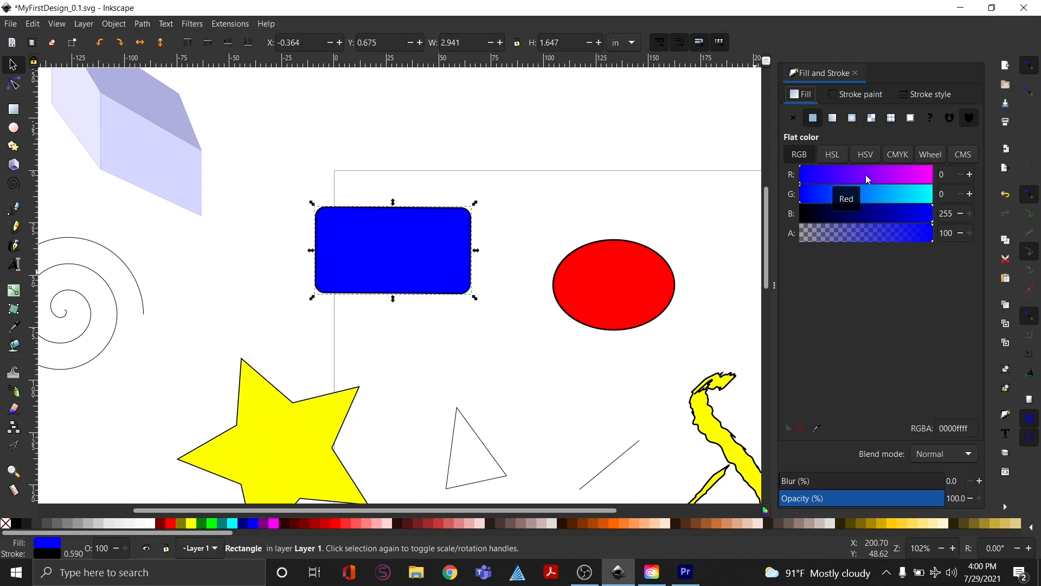
pyautogui.moveTo(865, 174)
pyautogui.mouseDown()
pyautogui.moveTo(909, 169)
pyautogui.moveTo(886, 171)
pyautogui.mouseUp()
pyautogui.moveTo(862, 213); pyautogui.dragTo(848, 212)
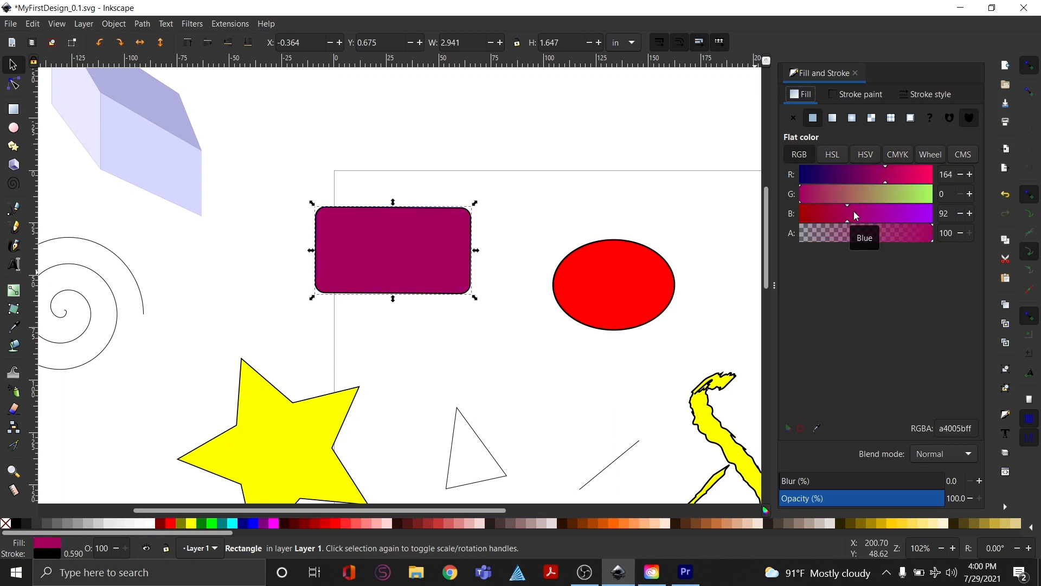
pyautogui.moveTo(890, 238)
pyautogui.mouseDown()
pyautogui.moveTo(835, 234)
pyautogui.moveTo(901, 230)
pyautogui.moveTo(840, 221)
pyautogui.mouseUp()
pyautogui.moveTo(899, 238)
pyautogui.mouseDown()
pyautogui.moveTo(816, 239)
pyautogui.moveTo(920, 242)
pyautogui.mouseUp()
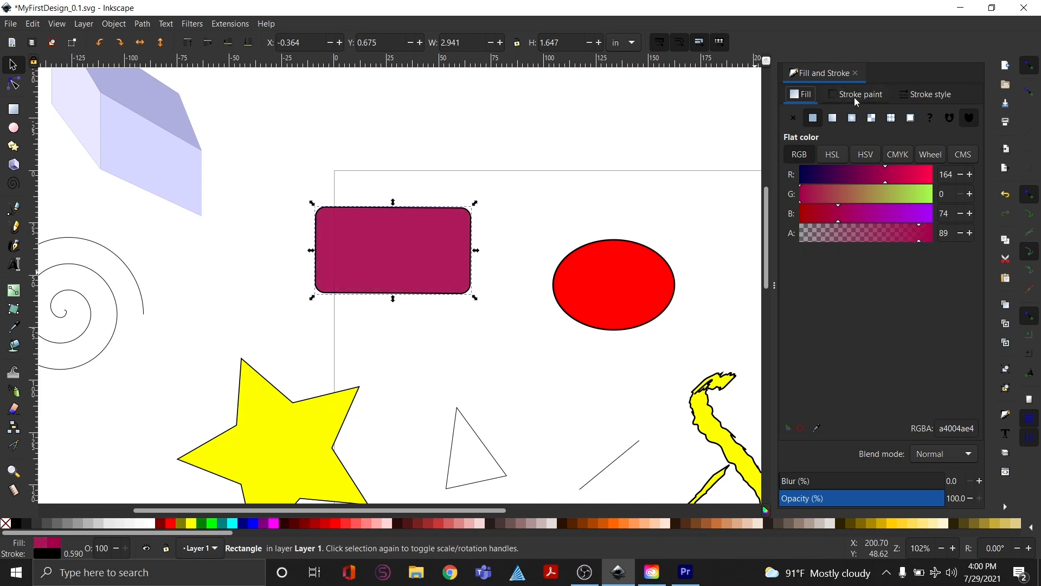
# - Increase the rectangle's stroke width to 1.190 mm
pyautogui.click(856, 97)
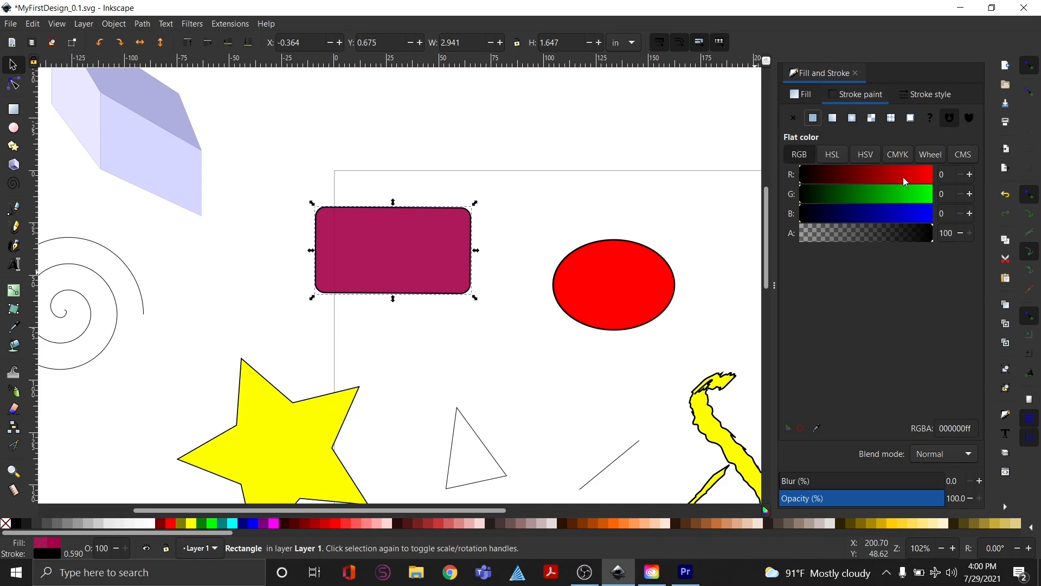
pyautogui.click(929, 96)
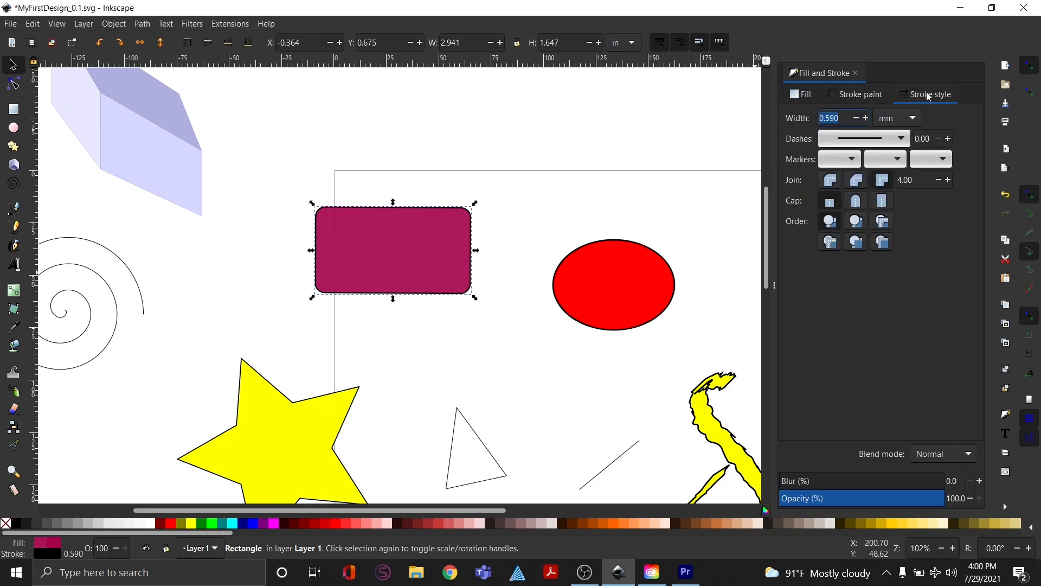
pyautogui.click(866, 118)
pyautogui.click(866, 117)
pyautogui.click(866, 118)
pyautogui.click(866, 117)
pyautogui.click(866, 117)
pyautogui.click(866, 117)
# - Give the rectangle's outline a dashed pattern, widen the stroke to 1.290 mm and close the stroke settings
pyautogui.click(876, 139)
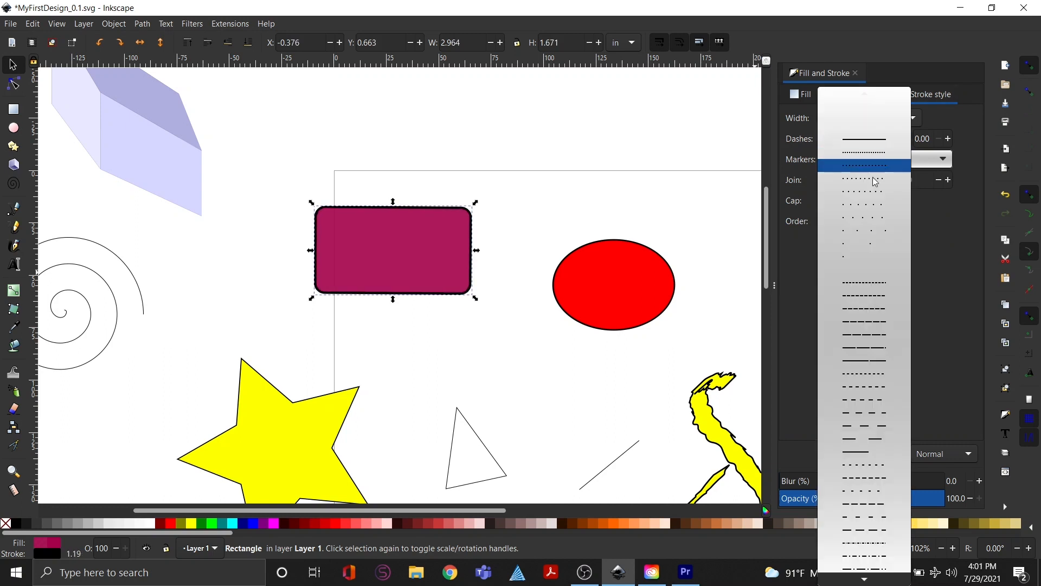
pyautogui.click(854, 309)
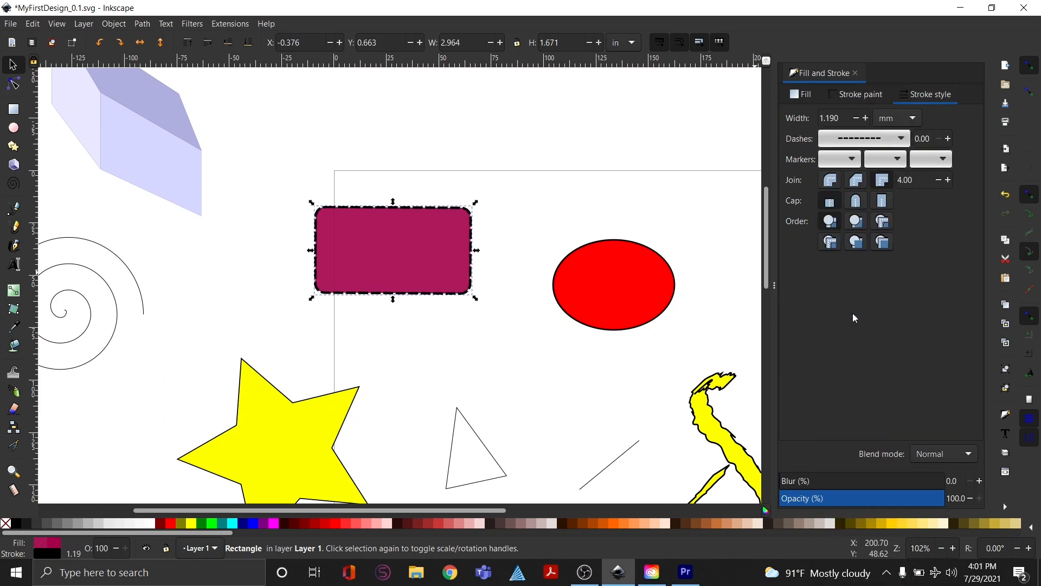
pyautogui.click(866, 117)
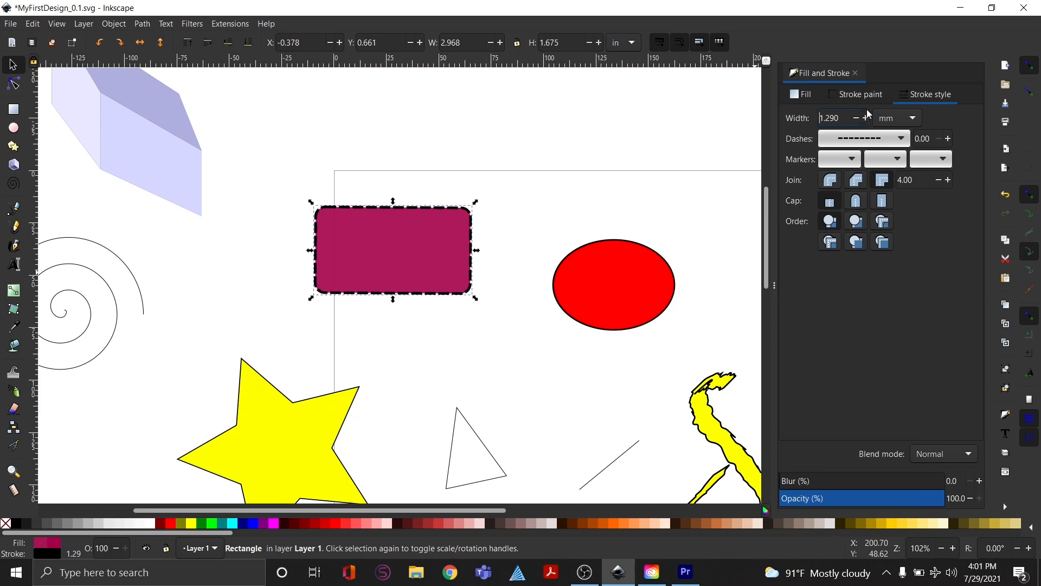
pyautogui.click(531, 255)
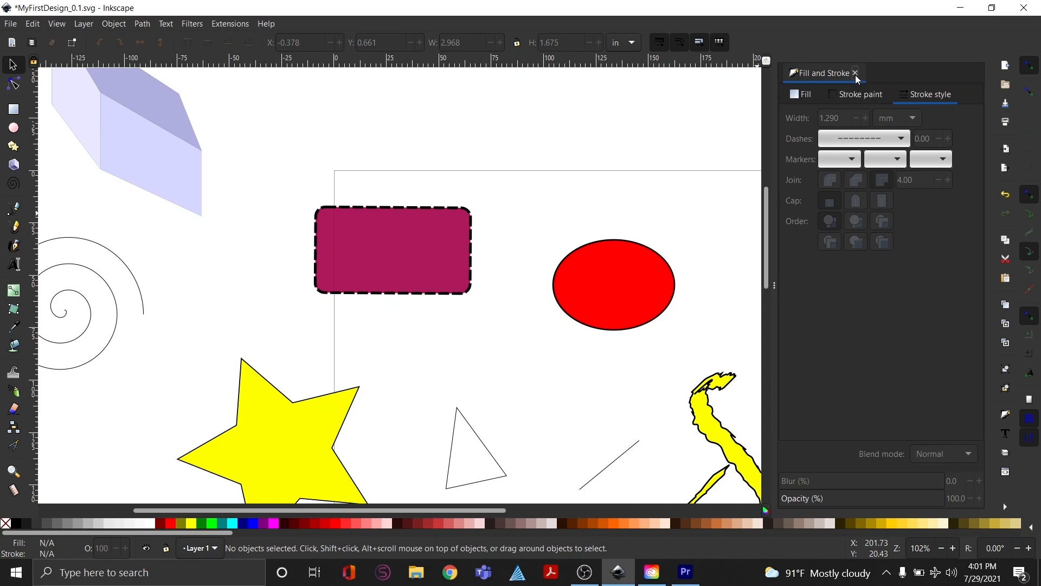
pyautogui.click(856, 74)
# - Shift the dashed rectangle up and to the left with the Tweak tool in move mode
pyautogui.press('-')
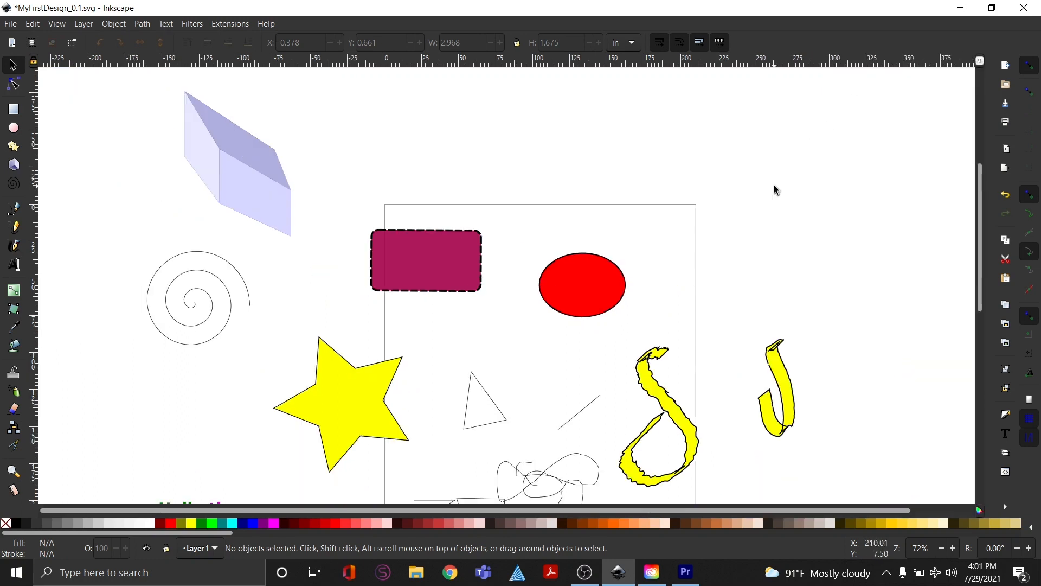
pyautogui.scroll(-1, 980, 247)
pyautogui.scroll(-2, 979, 247)
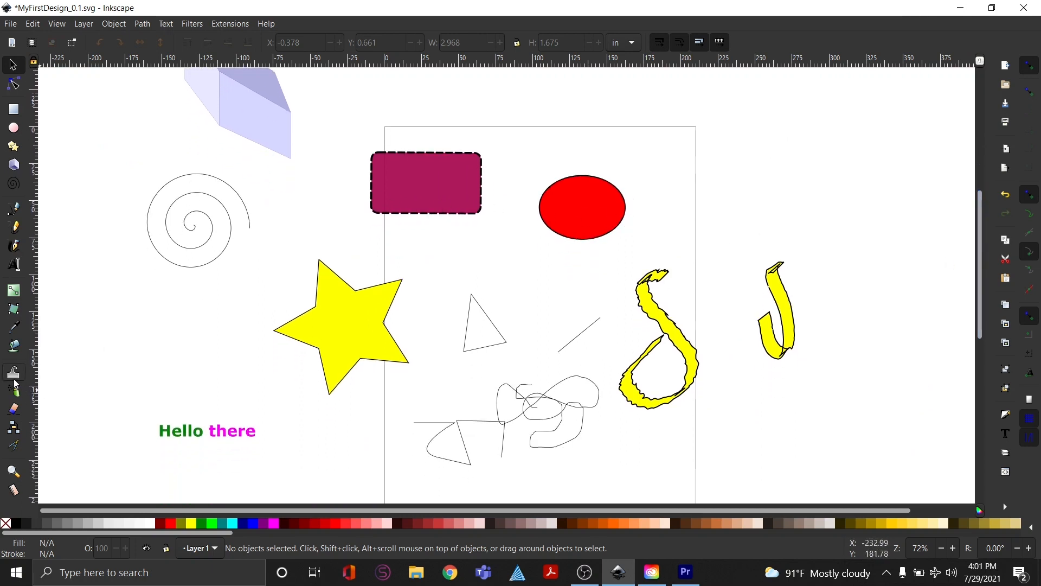
pyautogui.click(413, 186)
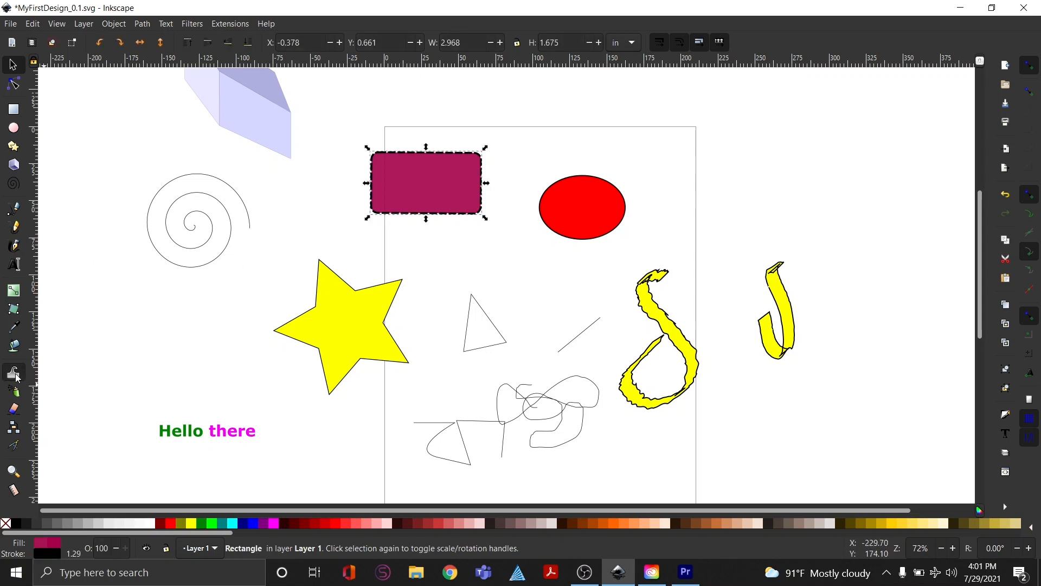
pyautogui.click(13, 373)
pyautogui.moveTo(400, 197)
pyautogui.mouseDown()
pyautogui.moveTo(444, 225)
pyautogui.moveTo(371, 171)
pyautogui.moveTo(482, 196)
pyautogui.moveTo(399, 184)
pyautogui.mouseUp()
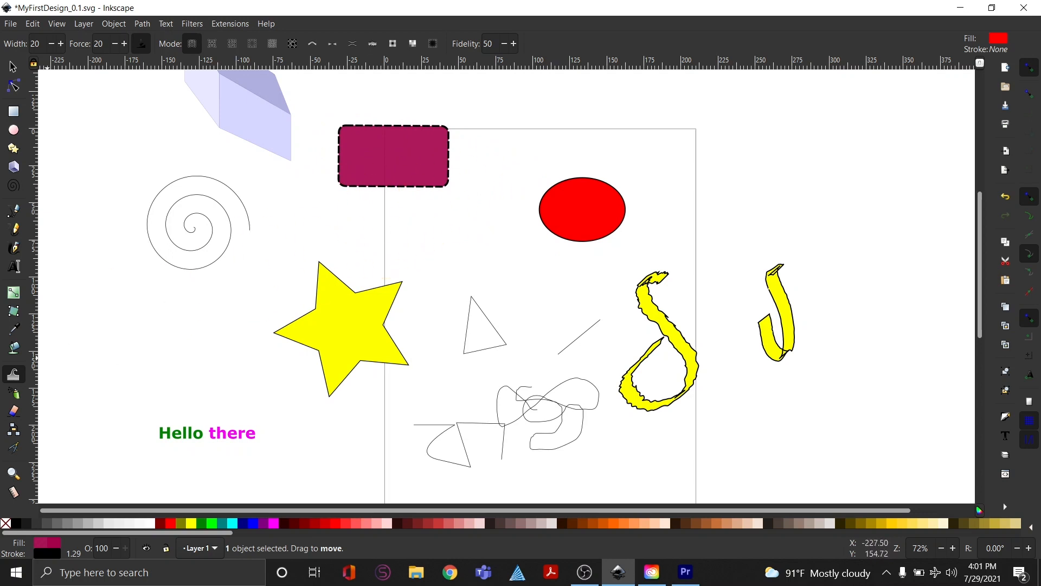
# - Spray overlapping clones of the dashed rectangle across the area above the red ellipse
pyautogui.click(15, 392)
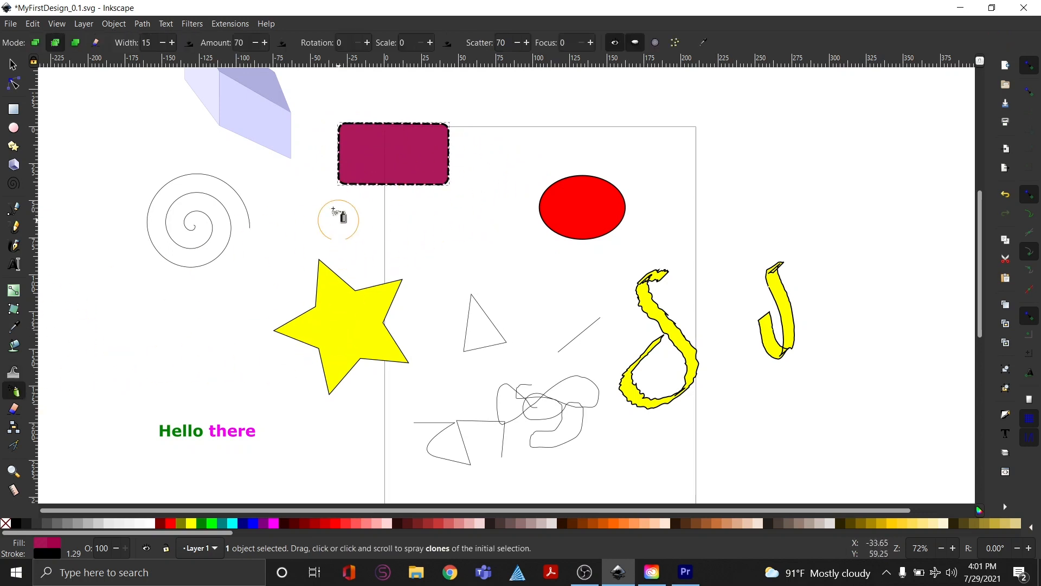
pyautogui.click(424, 147)
pyautogui.moveTo(424, 146)
pyautogui.mouseDown()
pyautogui.moveTo(529, 134)
pyautogui.moveTo(487, 126)
pyautogui.moveTo(450, 155)
pyautogui.moveTo(410, 161)
pyautogui.moveTo(436, 156)
pyautogui.mouseUp()
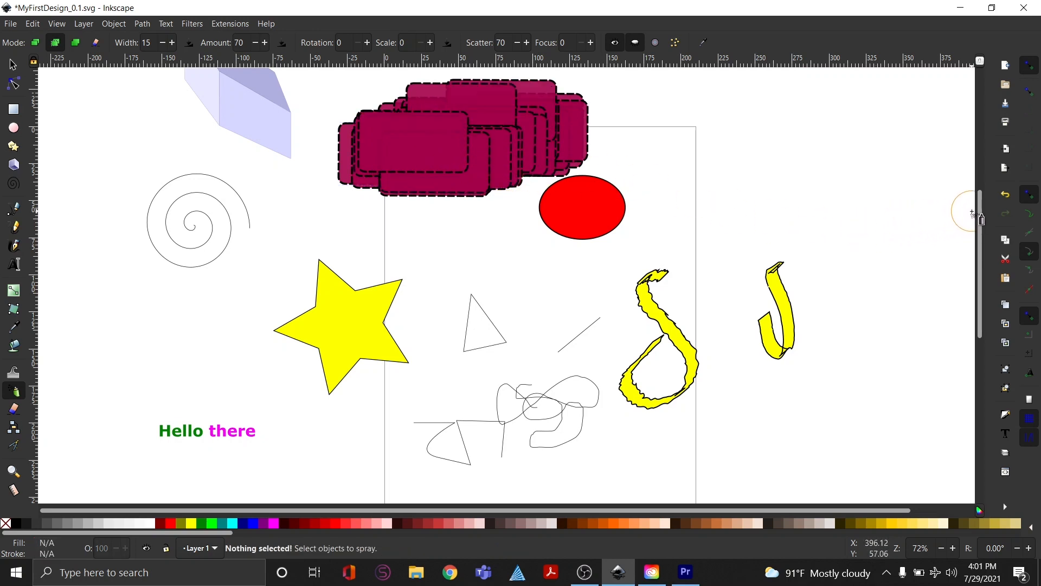
# - Open the Fill and Stroke dialog and the Text and Font dialog to look at their options
pyautogui.scroll(3, 970, 217)
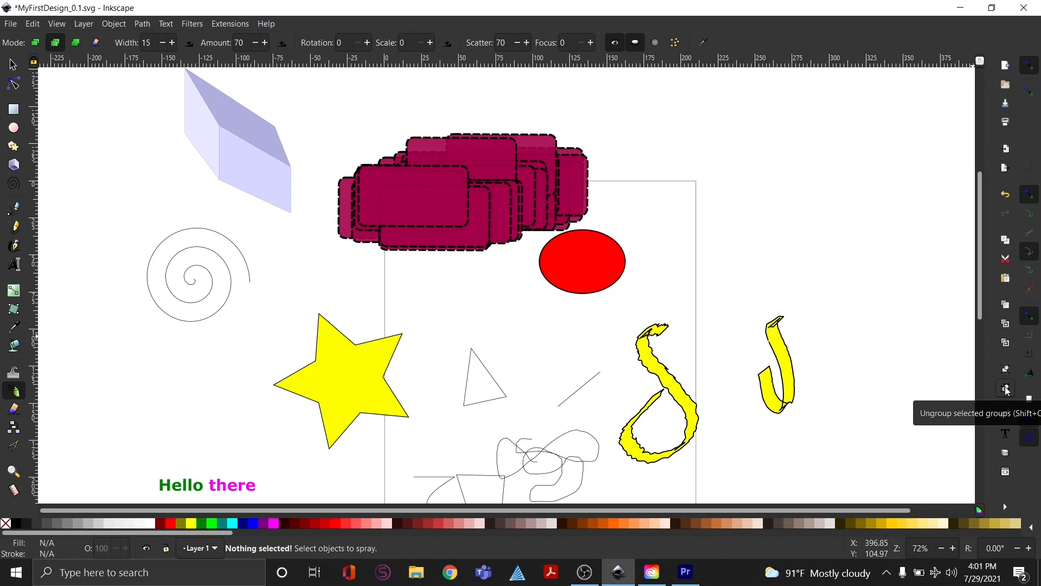
pyautogui.click(1006, 389)
pyautogui.click(1006, 416)
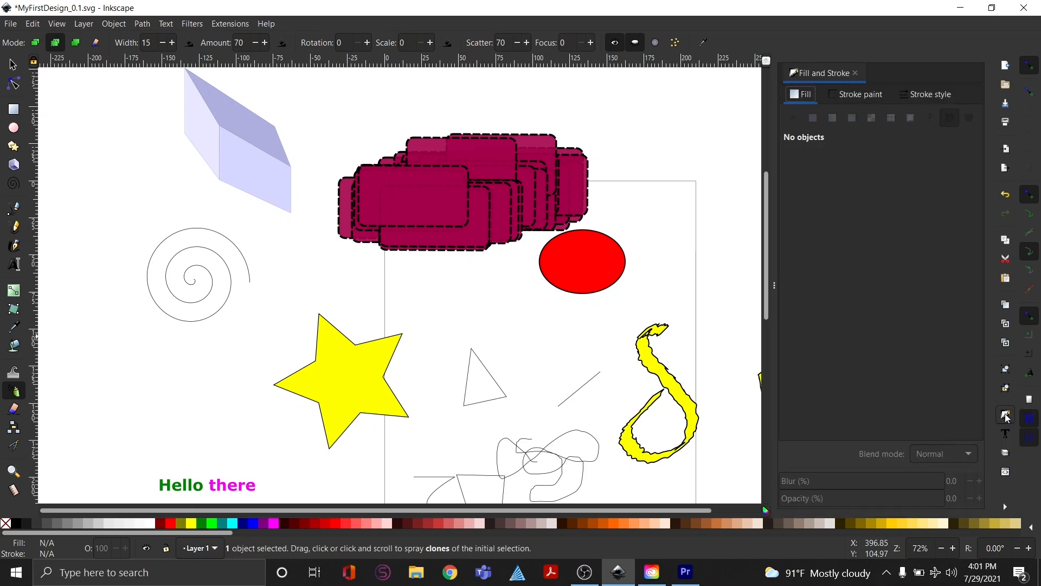
pyautogui.click(1006, 434)
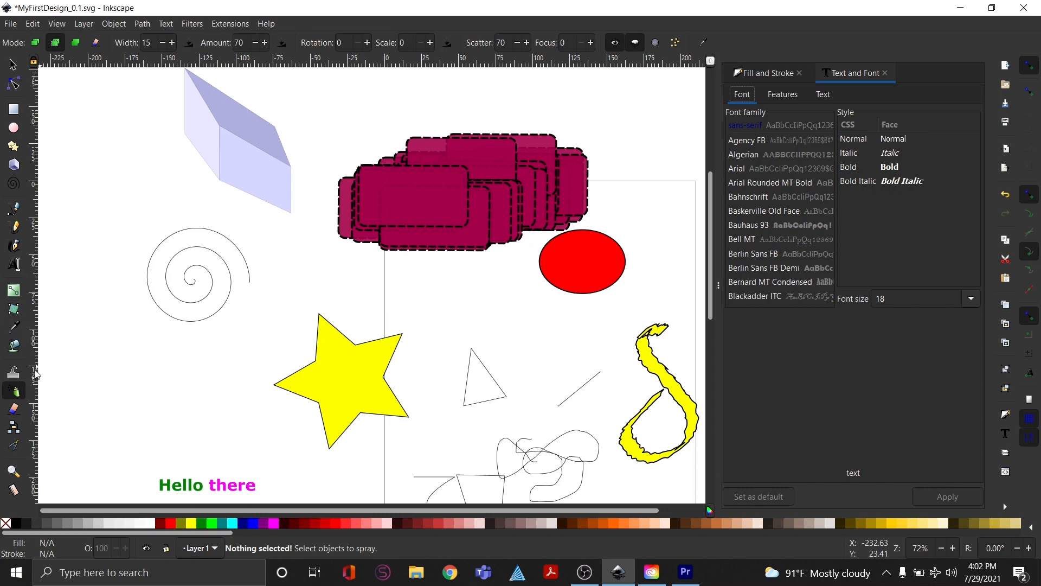
# - Switch to the Eraser tool for erasing existing paths
pyautogui.click(16, 414)
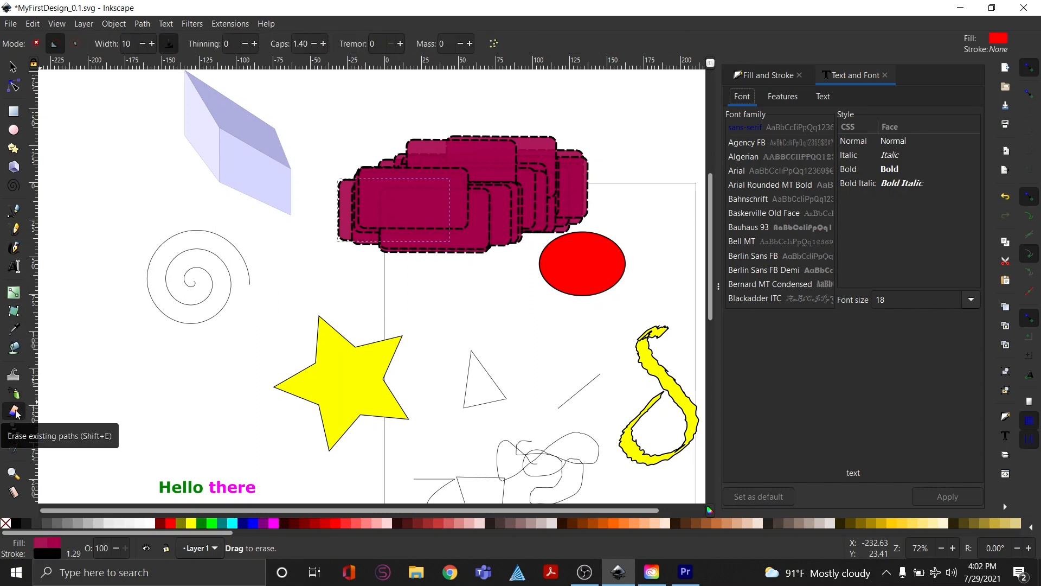